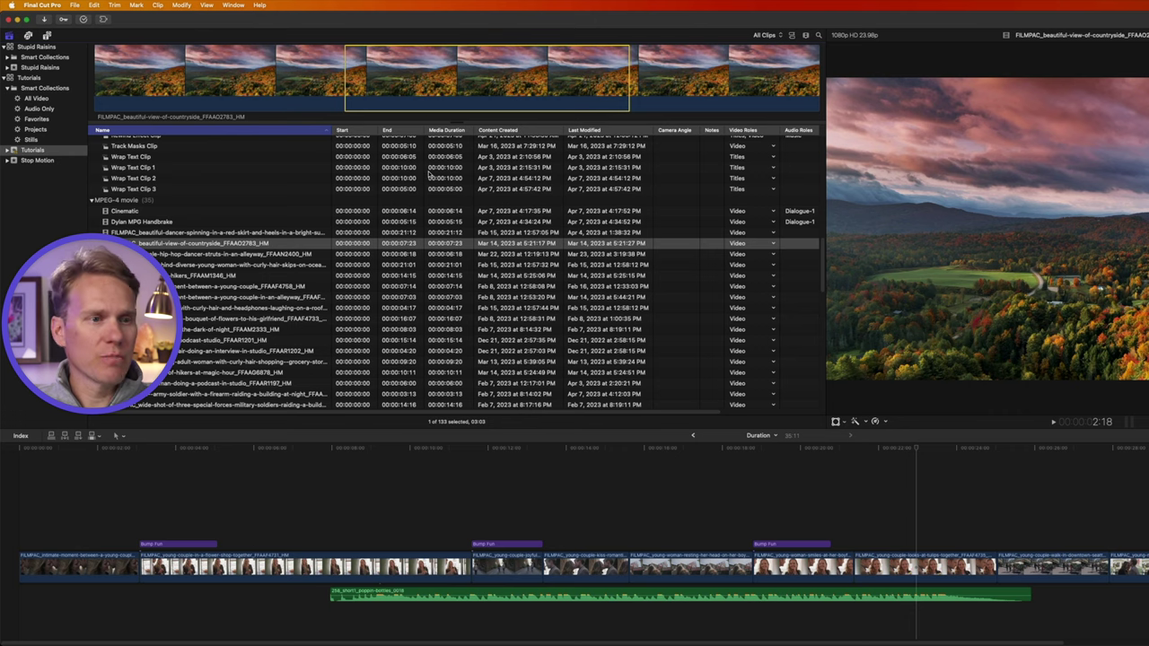
# Step through the browser clips until the bouquet clip of a man giving flowers is selected
pyautogui.press('Down')
pyautogui.press('Down')
pyautogui.press('Down')
pyautogui.press('Down')
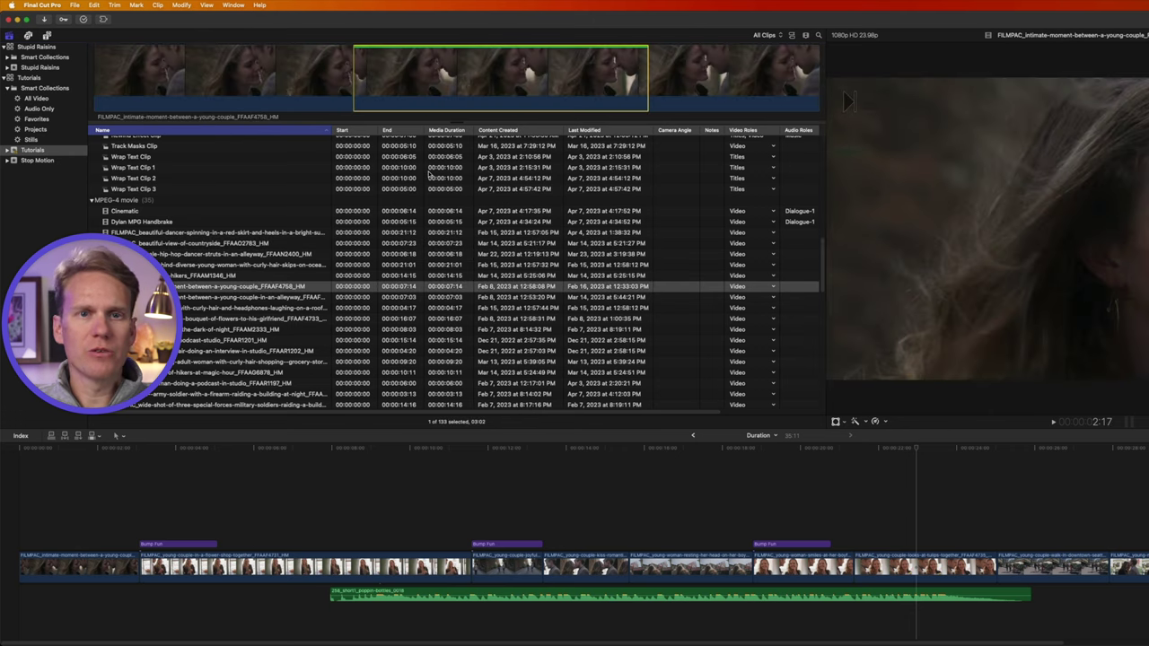
pyautogui.press('Down')
pyautogui.press('Down')
pyautogui.press('Down')
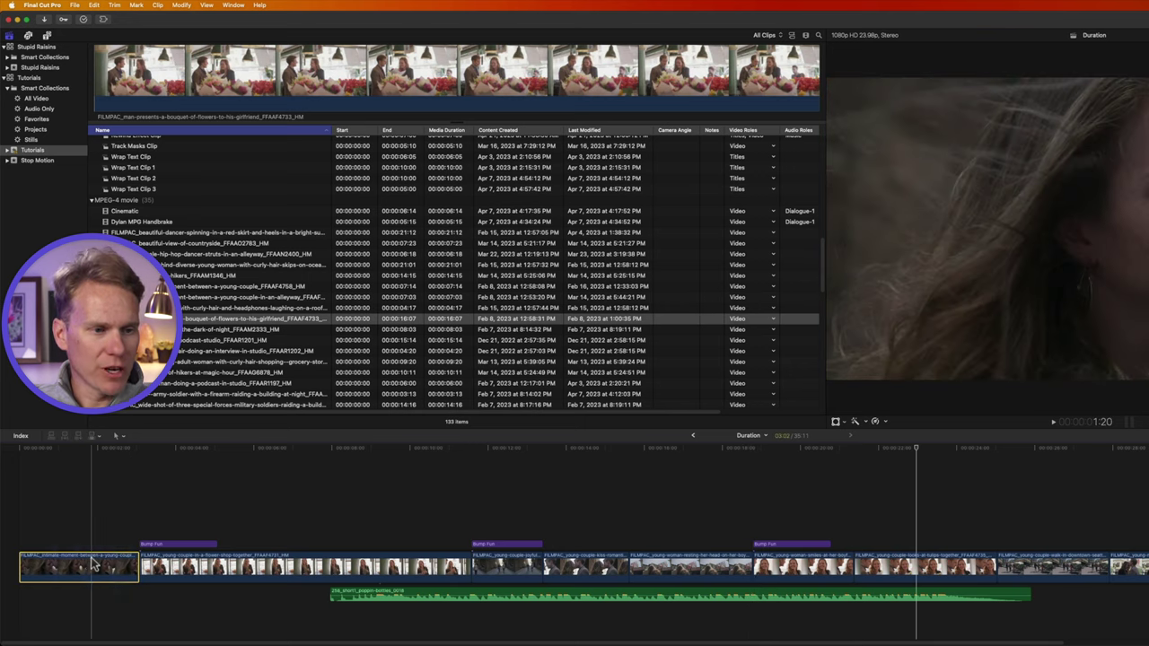
# Move a couple clip to a new position in the primary storyline
pyautogui.click(287, 563)
pyautogui.click(492, 545)
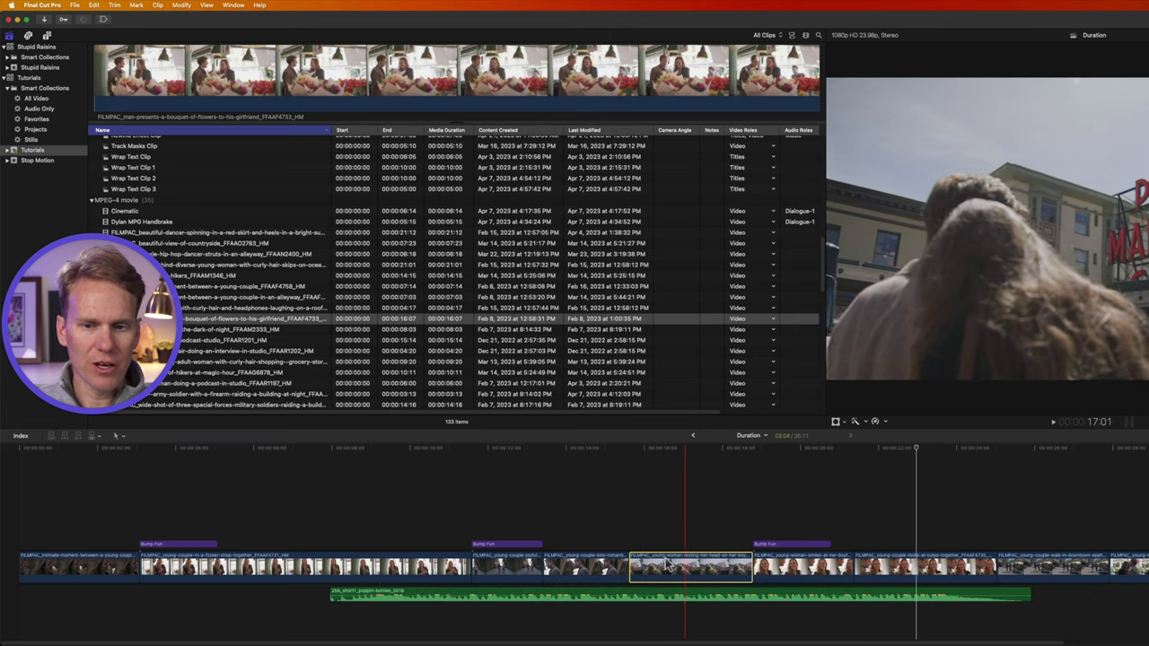
pyautogui.moveTo(682, 570); pyautogui.dragTo(592, 573)
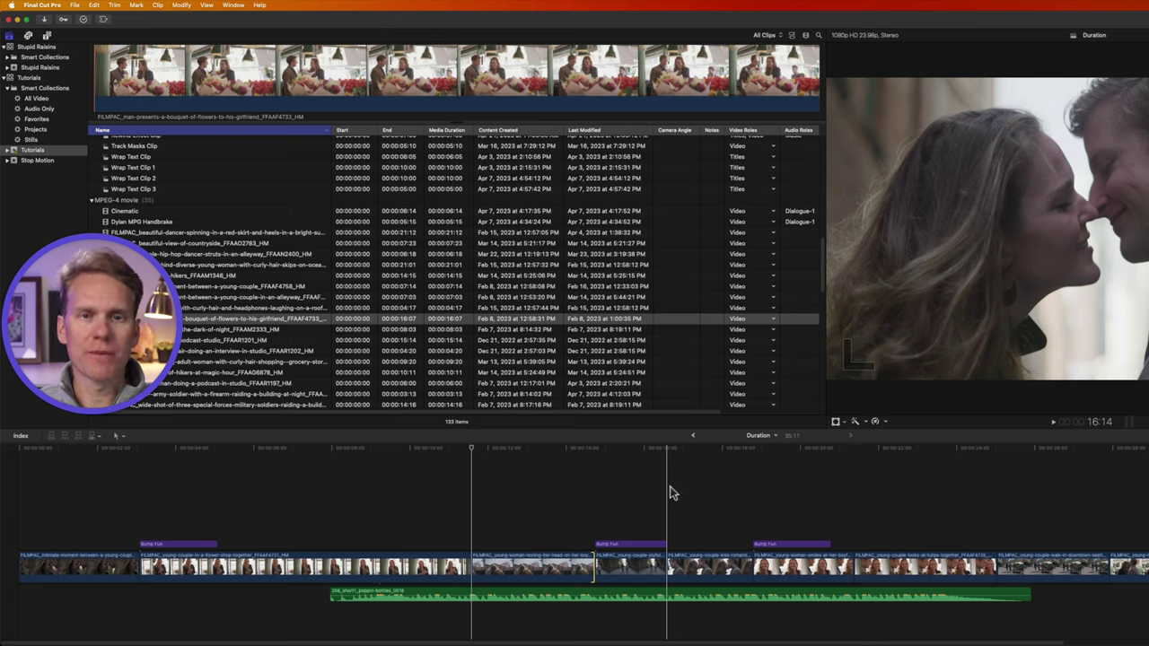
pyautogui.moveTo(709, 571); pyautogui.dragTo(967, 505)
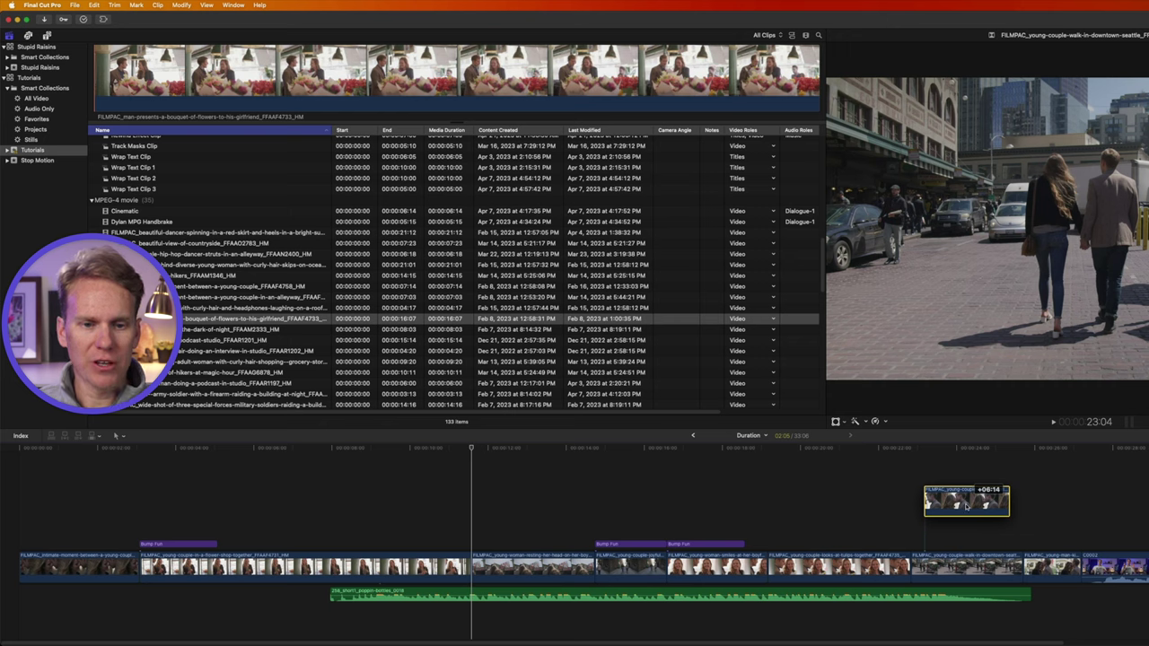
pyautogui.moveTo(966, 506); pyautogui.dragTo(788, 571)
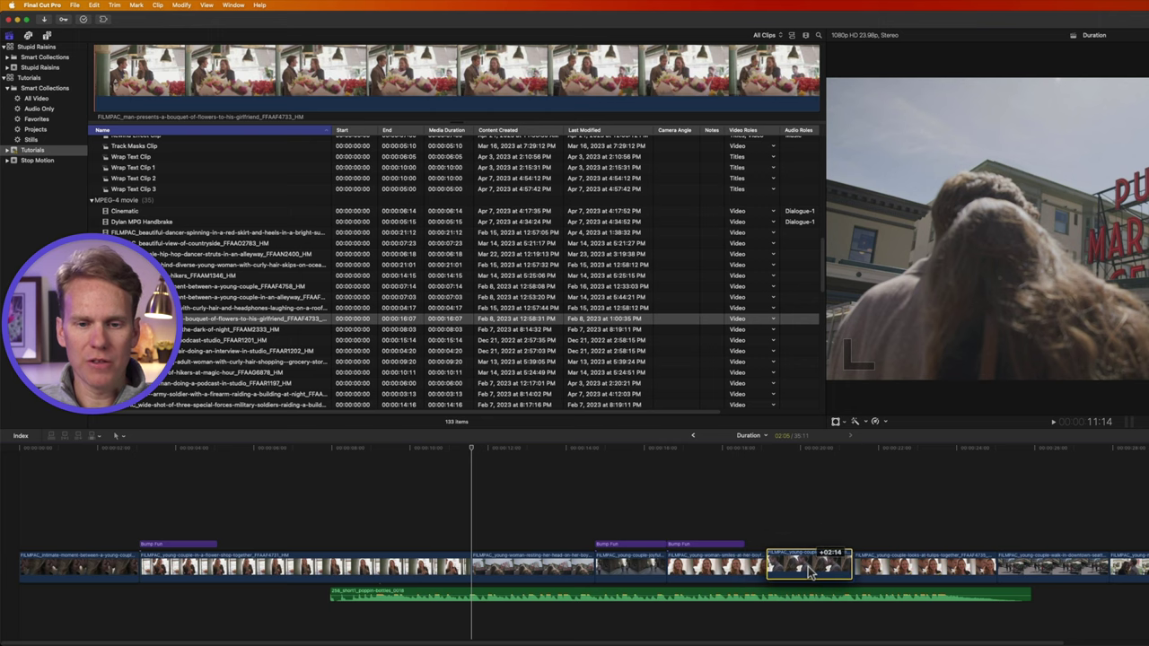
pyautogui.moveTo(807, 567); pyautogui.dragTo(808, 565)
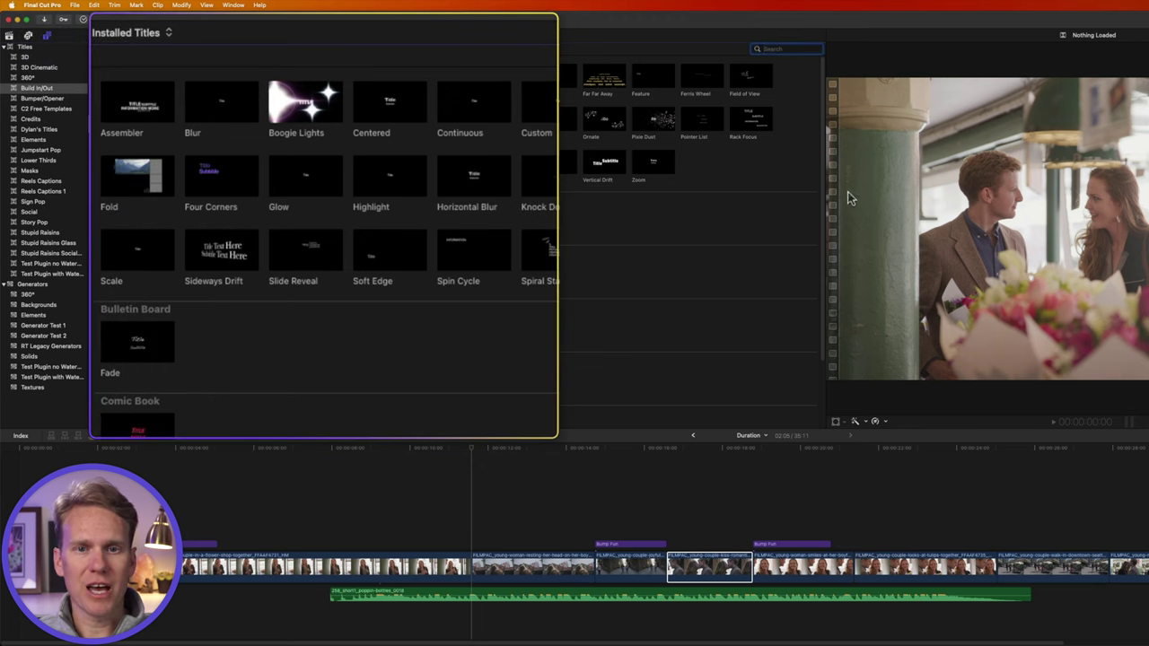
# Change the Bump Fun title's text to STUPID RAISINS
pyautogui.moveTo(827, 199); pyautogui.dragTo(668, 199)
pyautogui.click(32, 211)
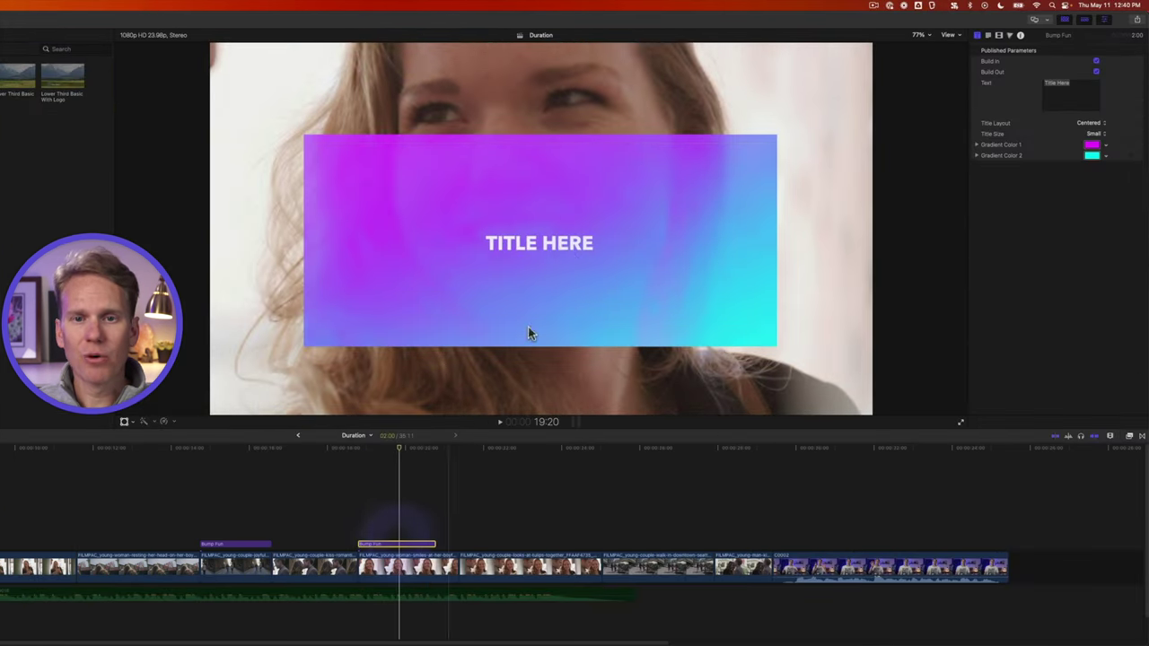
pyautogui.click(563, 250)
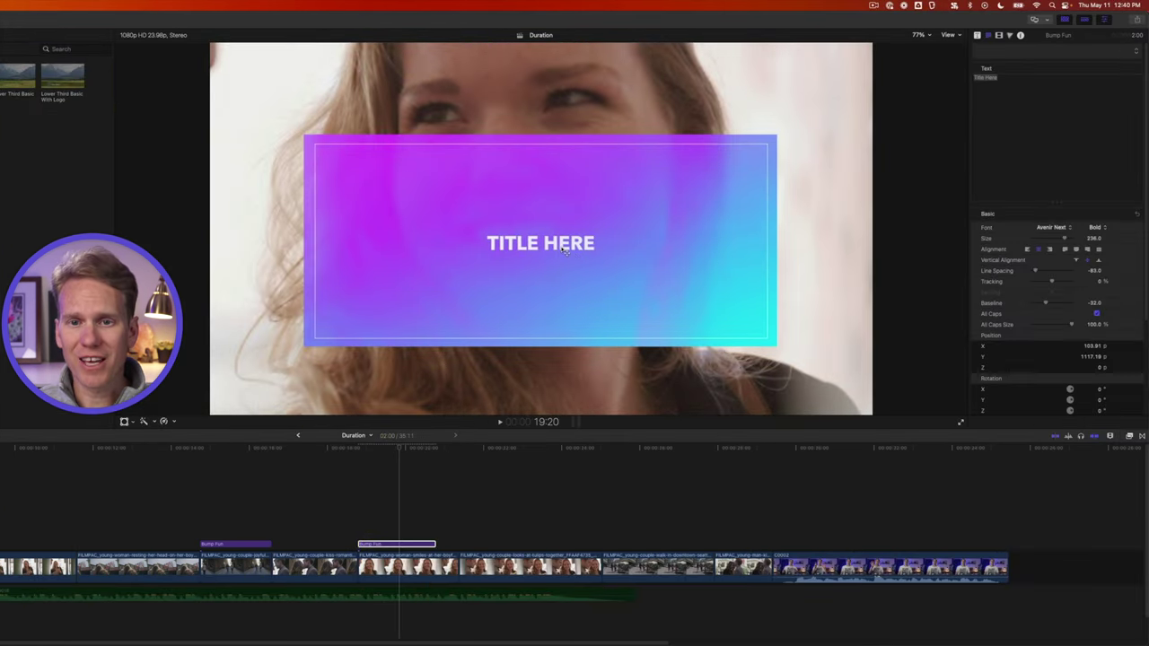
pyautogui.tripleClick(1060, 126)
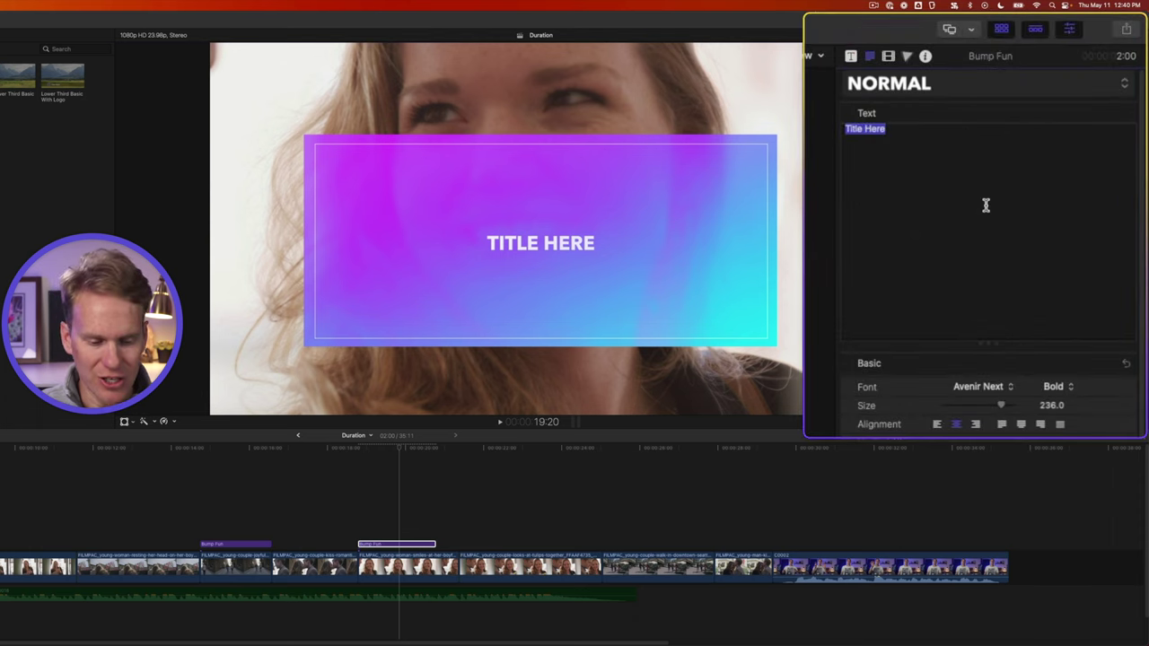
pyautogui.write('STUPID RAISINS')
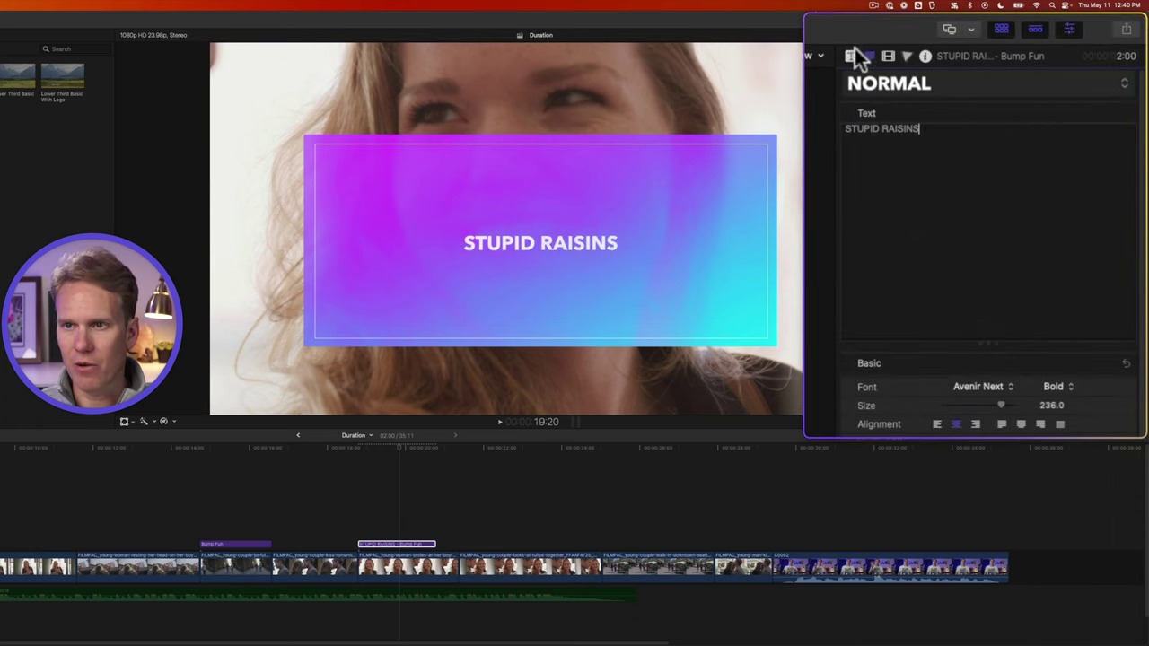
# Set the title's gradient colours to shades of blue
pyautogui.click(851, 56)
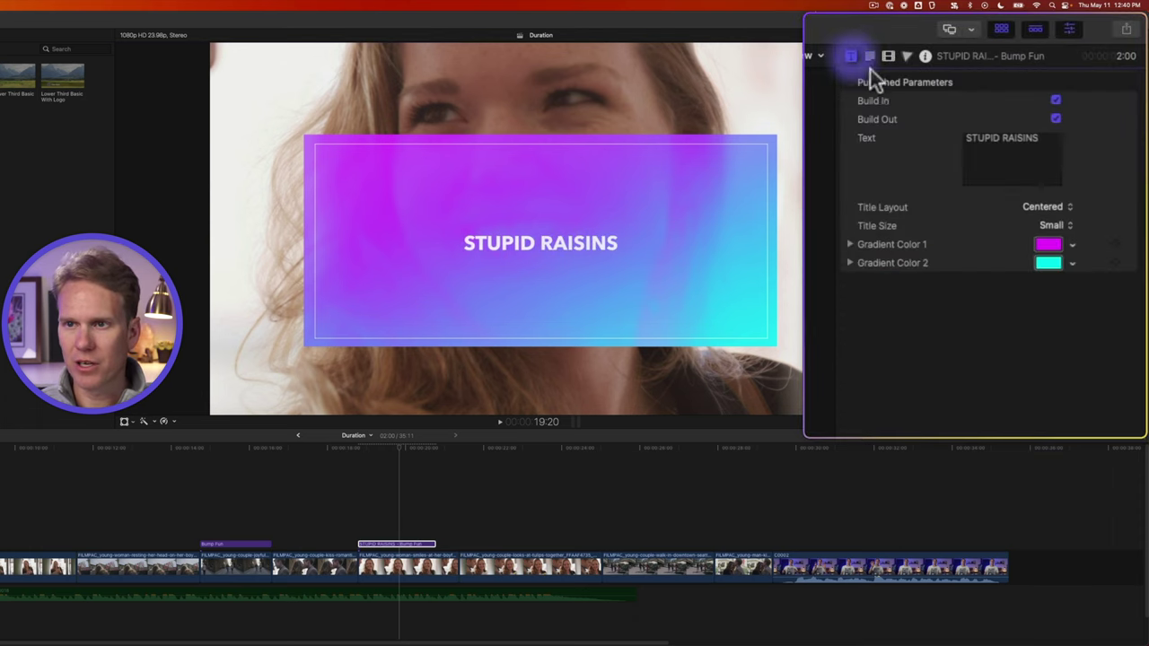
pyautogui.click(1048, 240)
pyautogui.click(1046, 251)
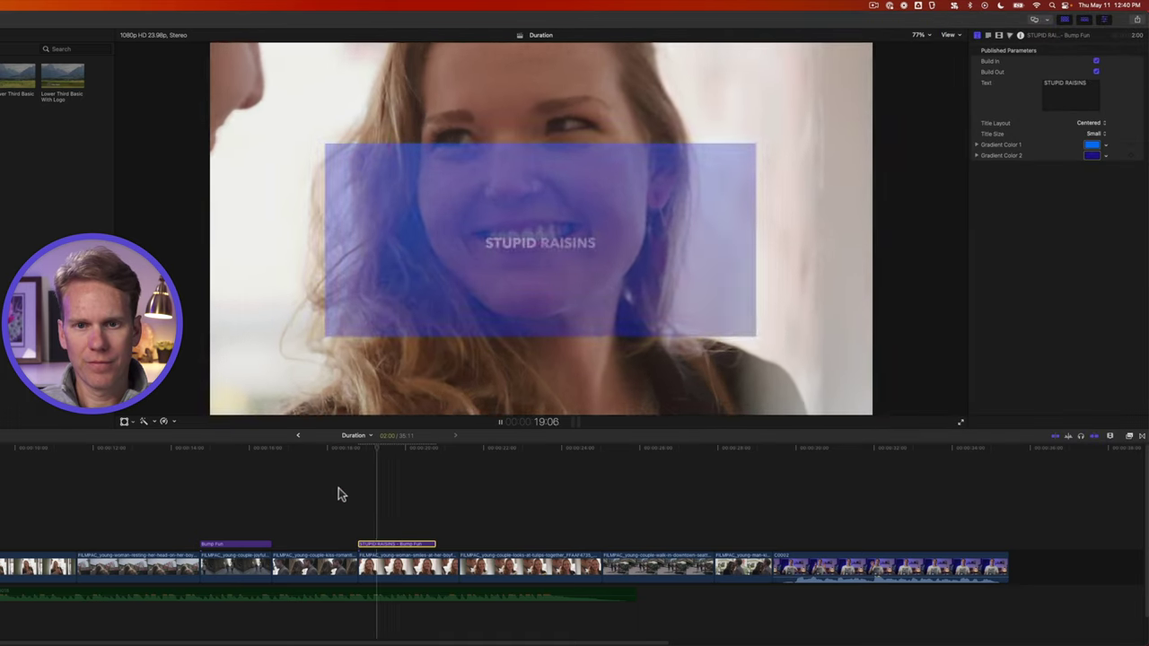
pyautogui.press('space')
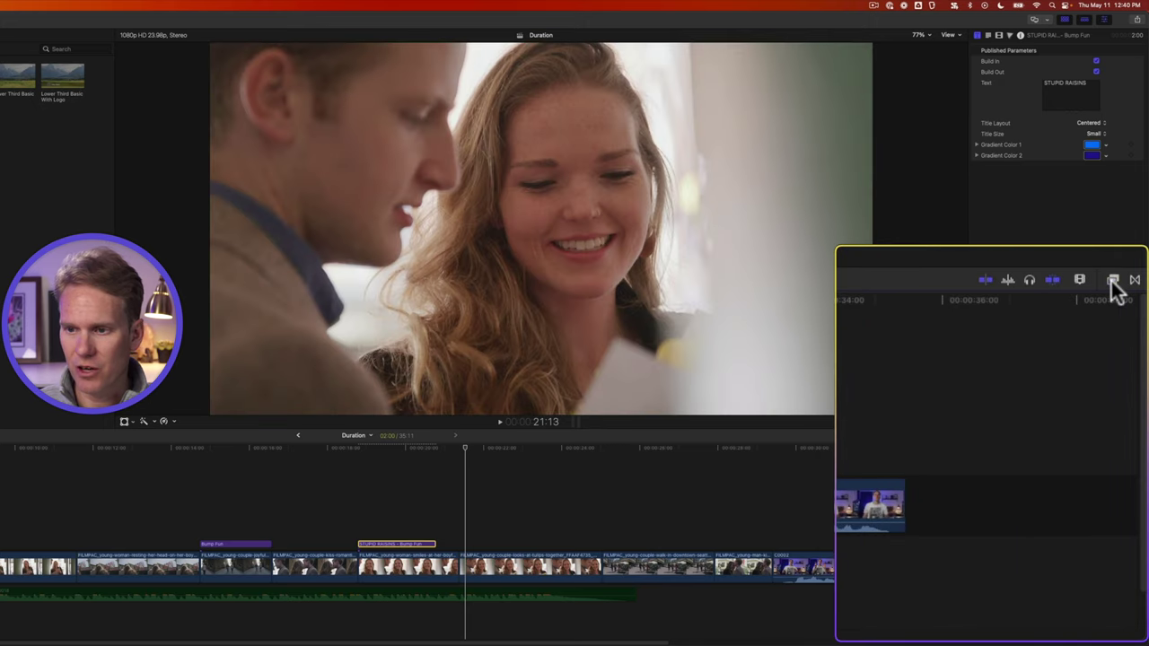
# Apply a Gaussian blur to the downtown-walk clip with Amount set to 0
pyautogui.click(1111, 281)
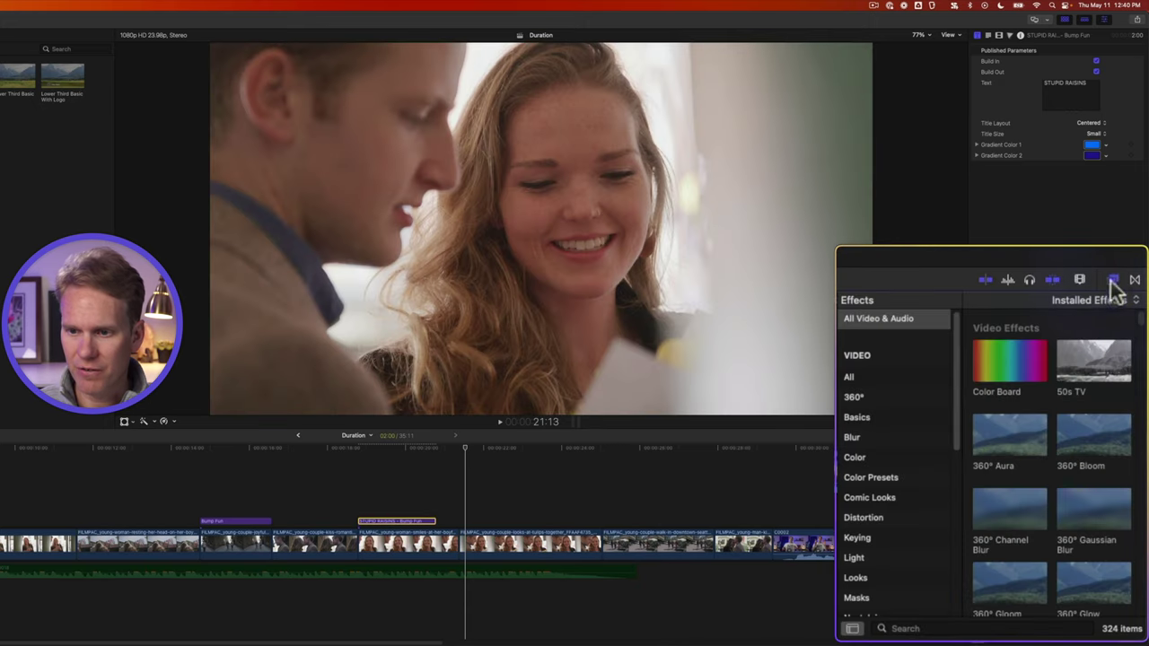
pyautogui.click(875, 438)
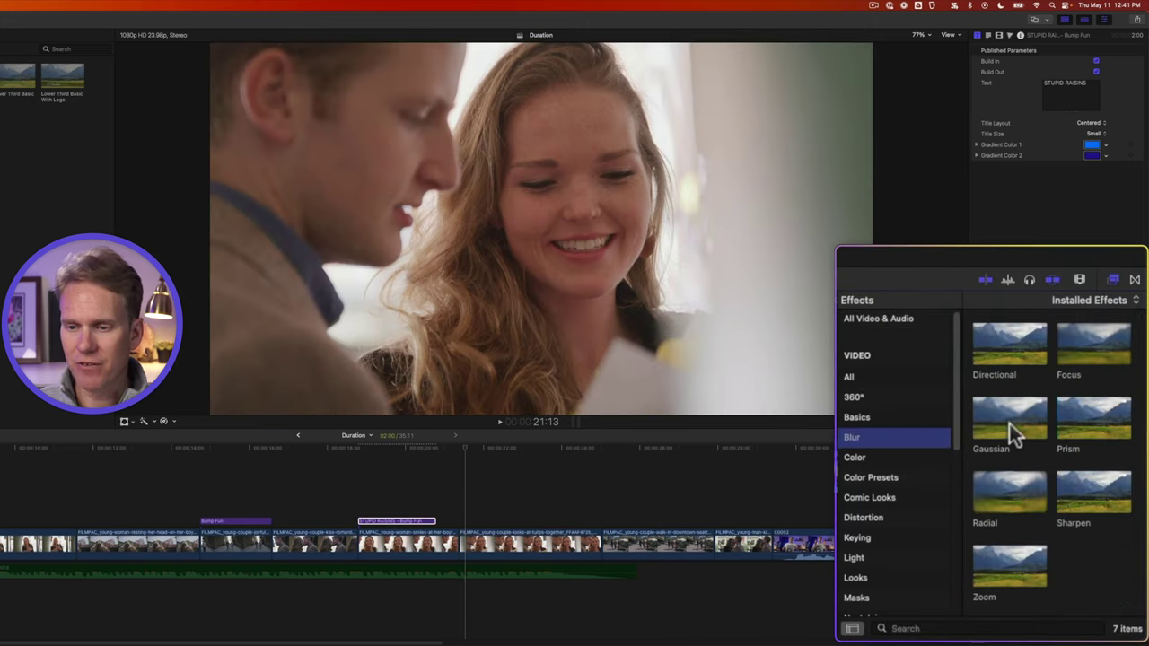
pyautogui.moveTo(1009, 424); pyautogui.dragTo(629, 541)
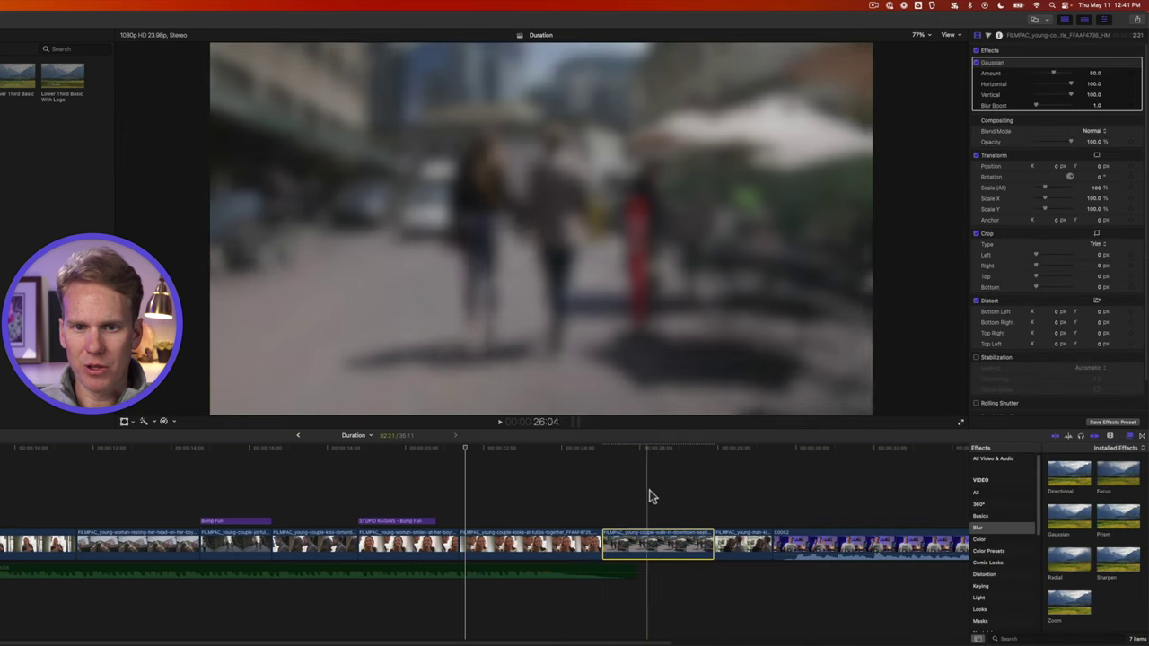
pyautogui.click(664, 538)
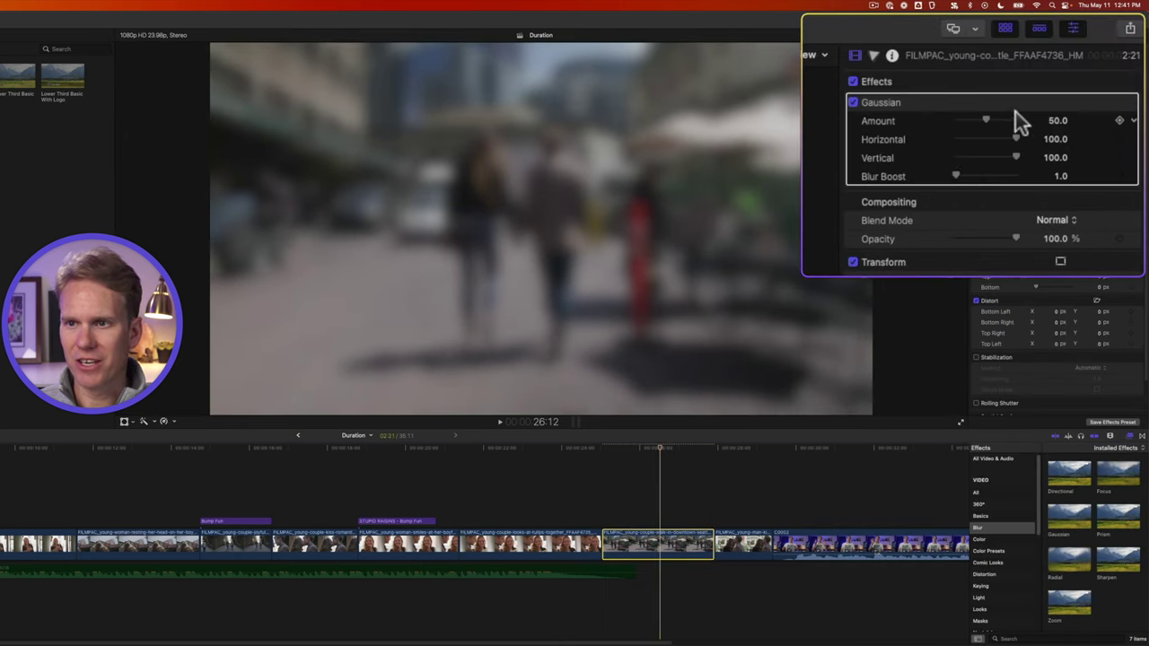
pyautogui.moveTo(1053, 73); pyautogui.dragTo(1036, 72)
pyautogui.moveTo(973, 131)
pyautogui.mouseDown()
pyautogui.moveTo(1051, 125)
pyautogui.moveTo(974, 130)
pyautogui.mouseUp()
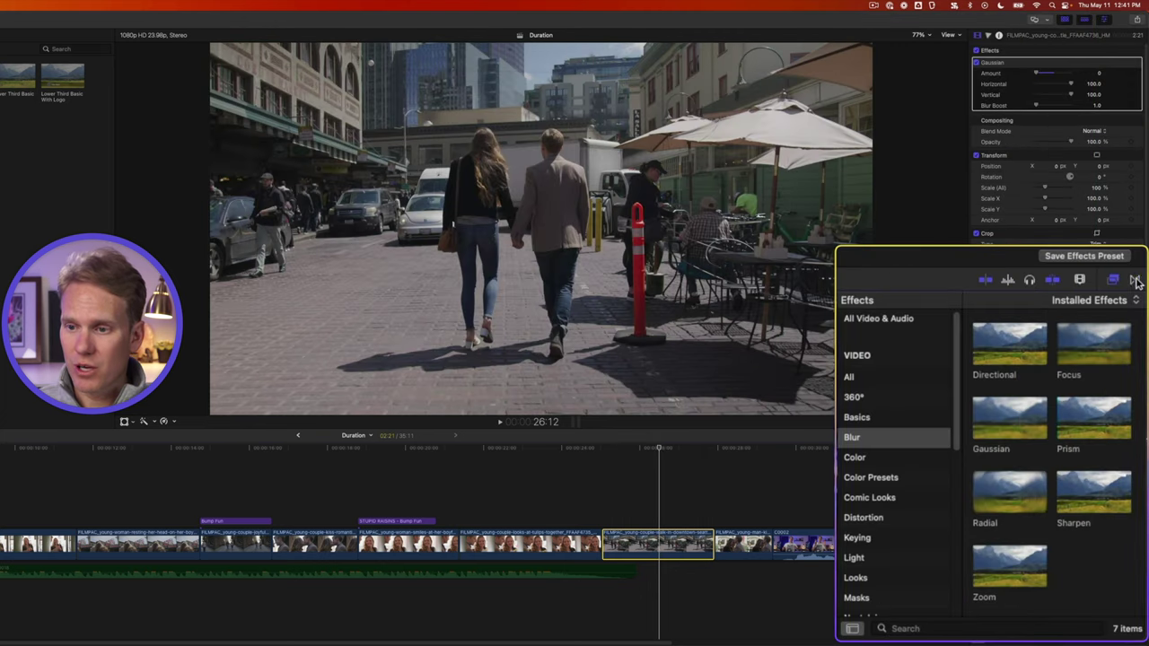
# Add a Bottom to Top Push transition after the downtown-walk clip and preview it into the kiss clip
pyautogui.click(1136, 281)
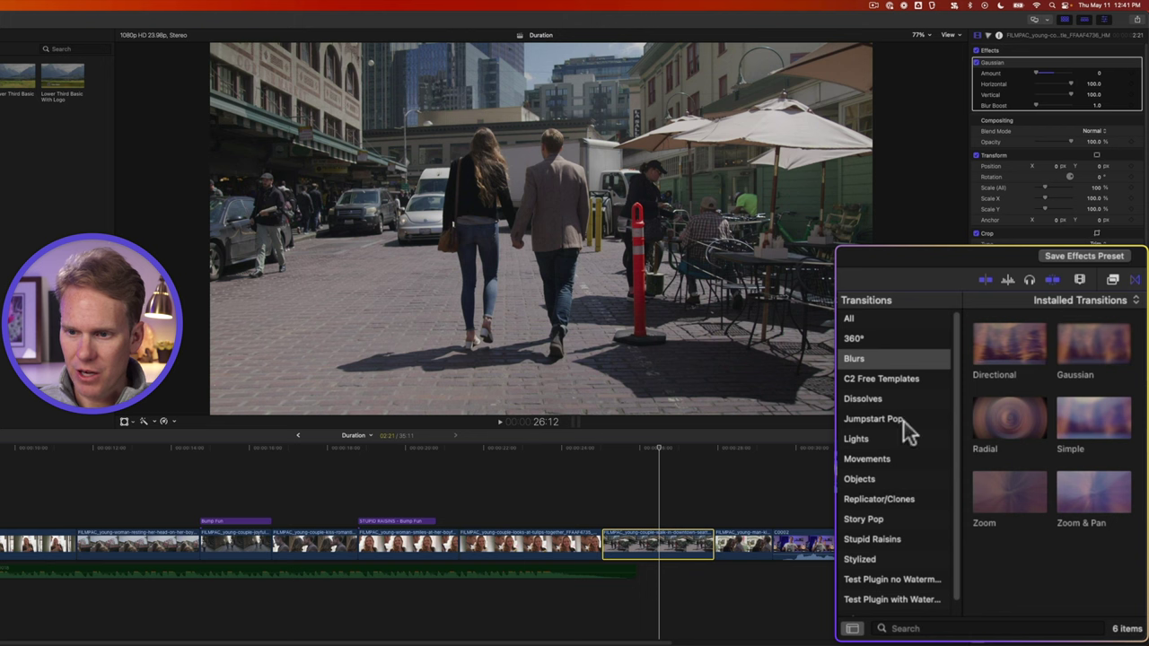
pyautogui.scroll(-1, 897, 539)
pyautogui.click(884, 445)
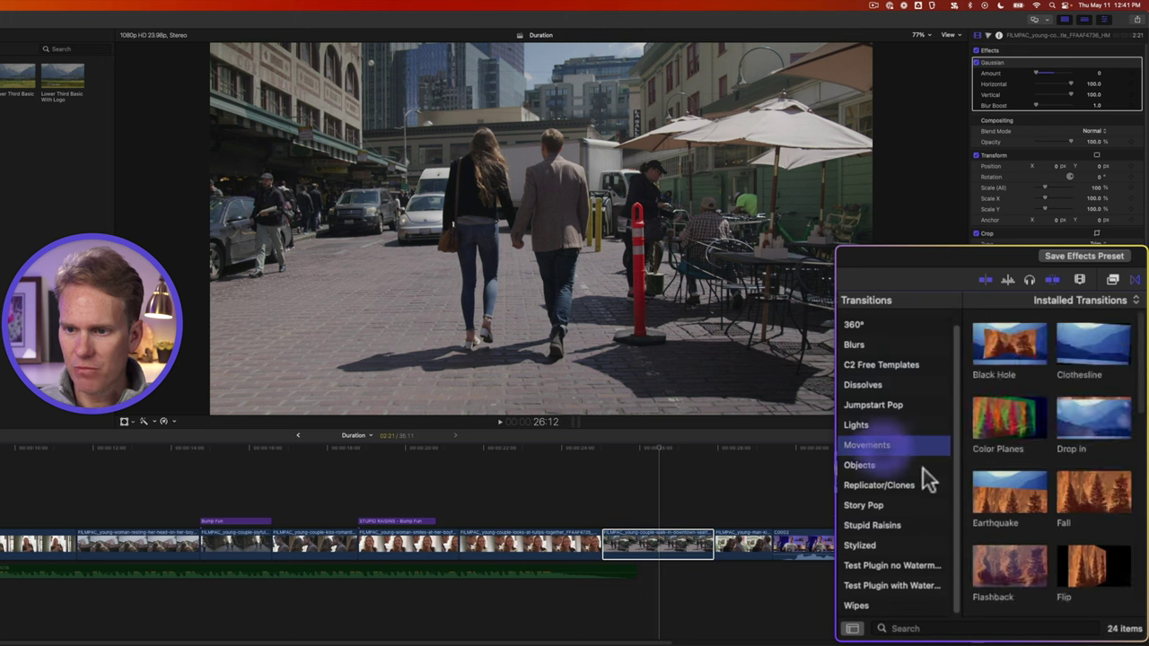
pyautogui.scroll(-8, 1009, 496)
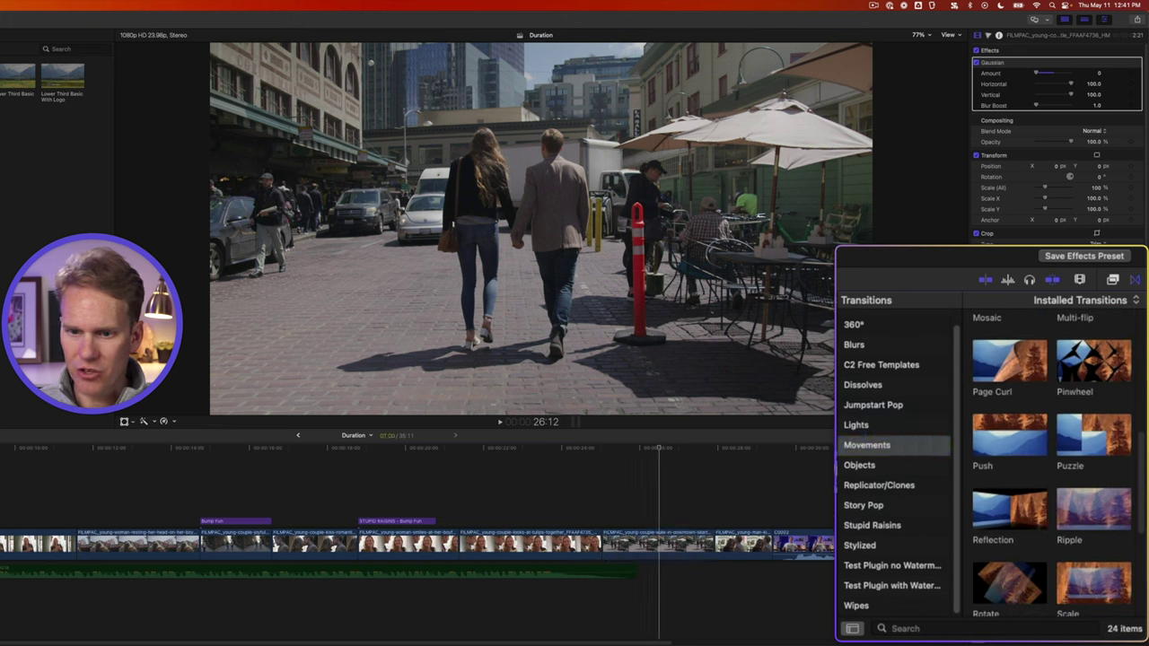
pyautogui.moveTo(1068, 525); pyautogui.dragTo(684, 536)
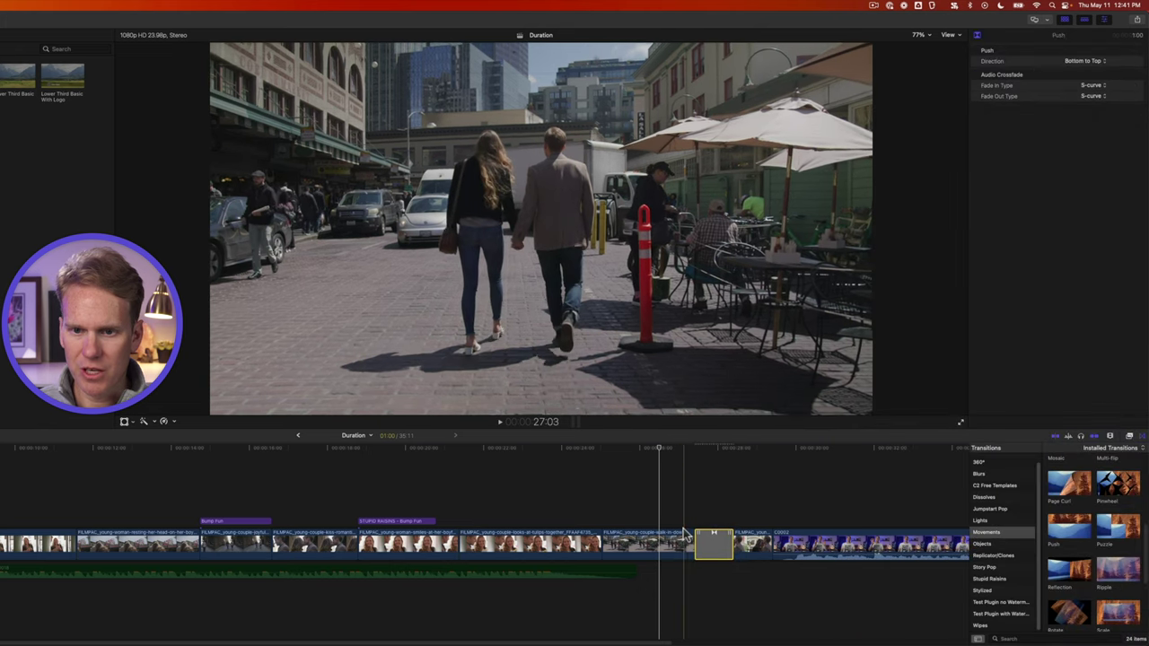
pyautogui.press('space')
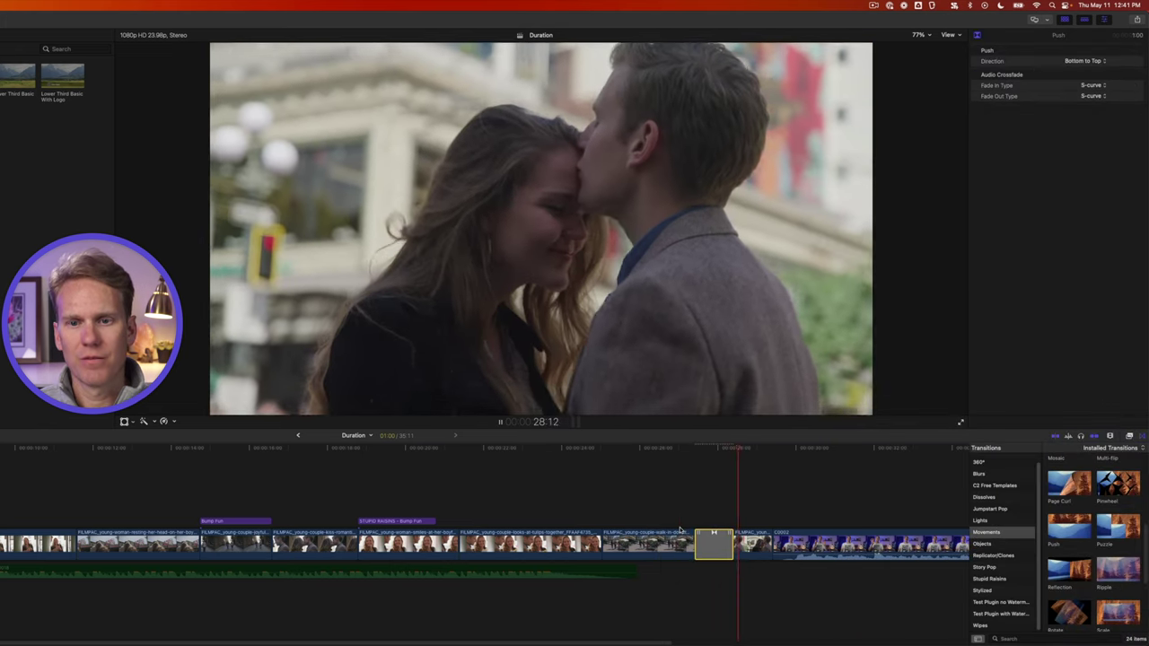
pyautogui.press('space')
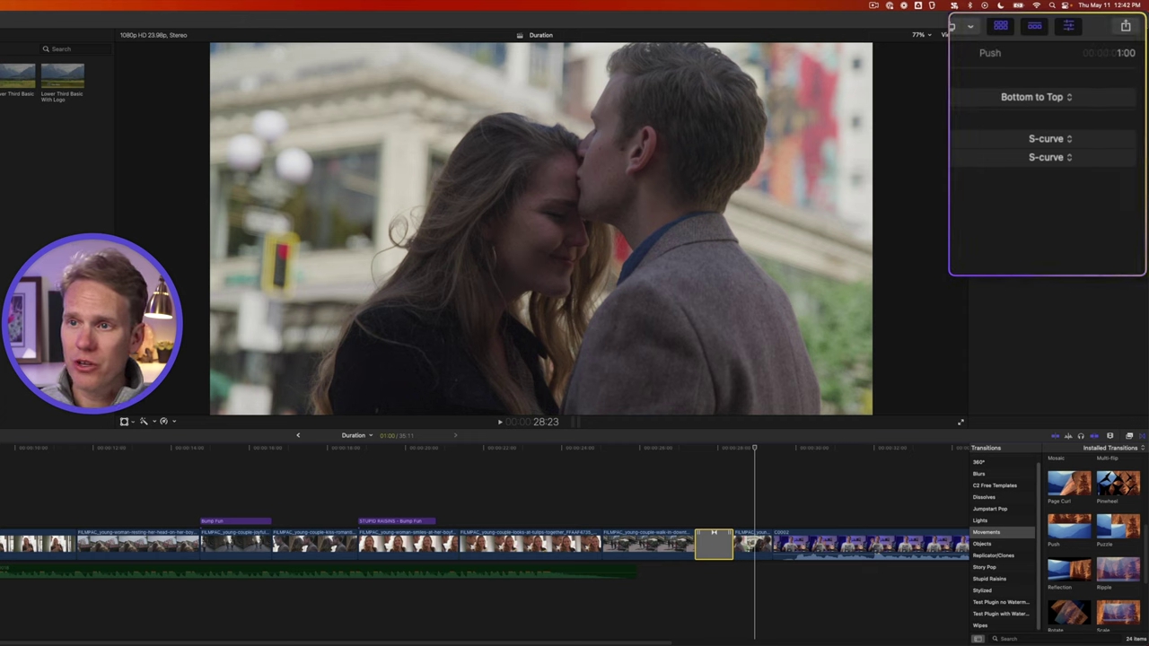
pyautogui.click(1126, 27)
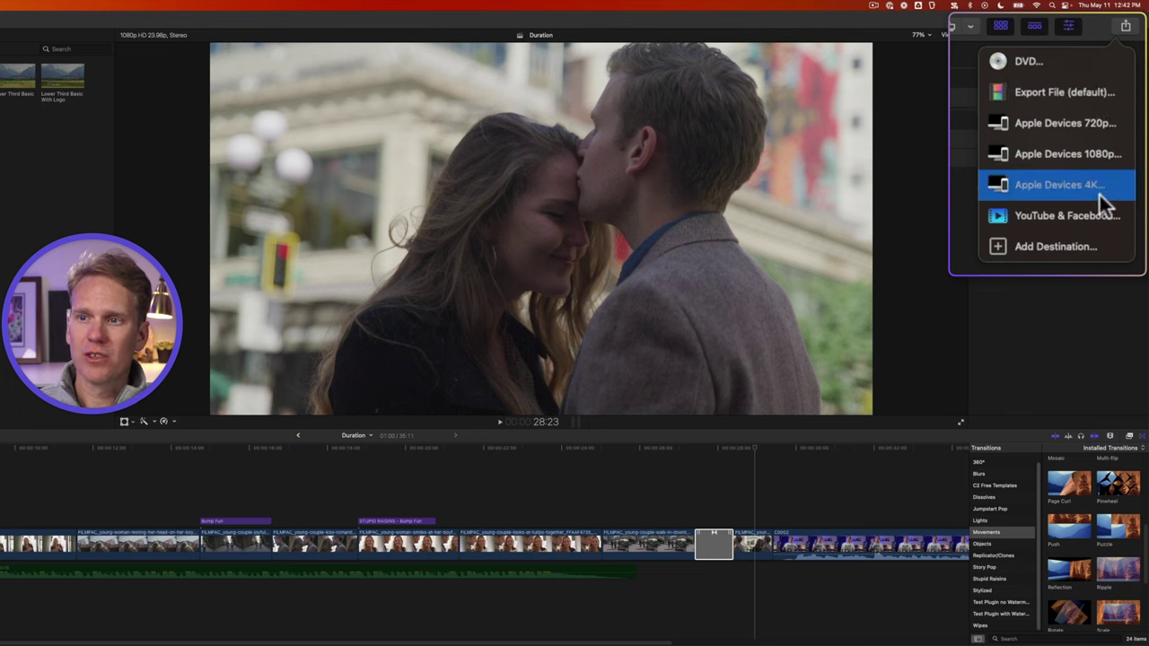
# Choose an entry from the Share destinations list
pyautogui.click(1111, 222)
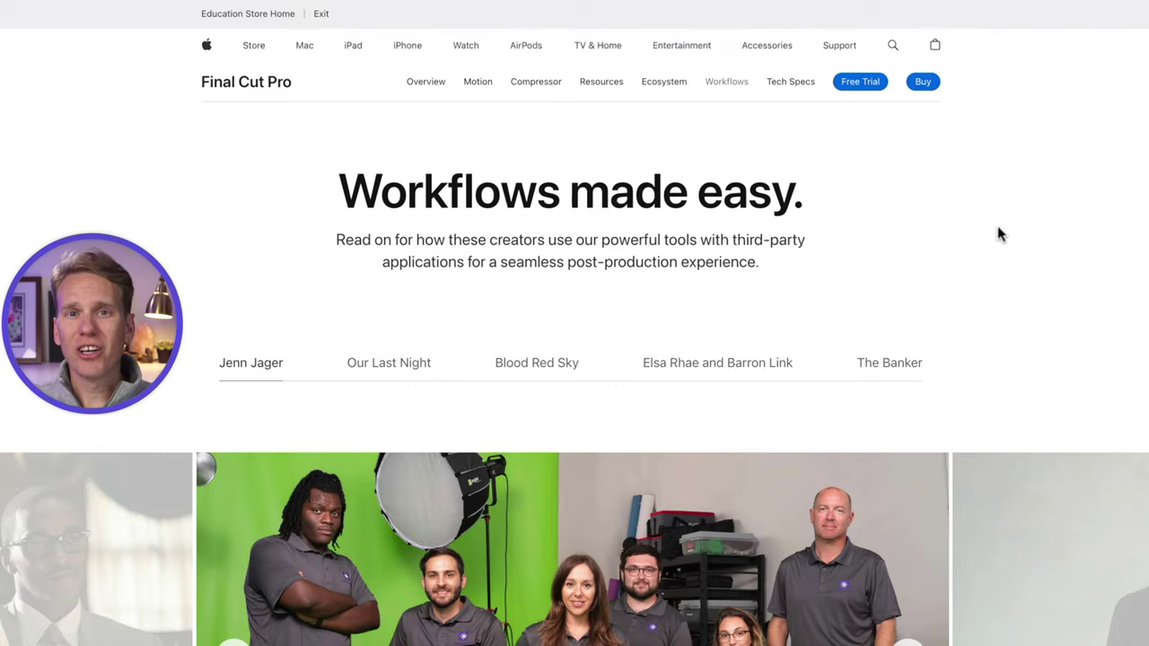
# Scroll The Banker case study down to its Overview text and film poster
pyautogui.scroll(-5, 997, 228)
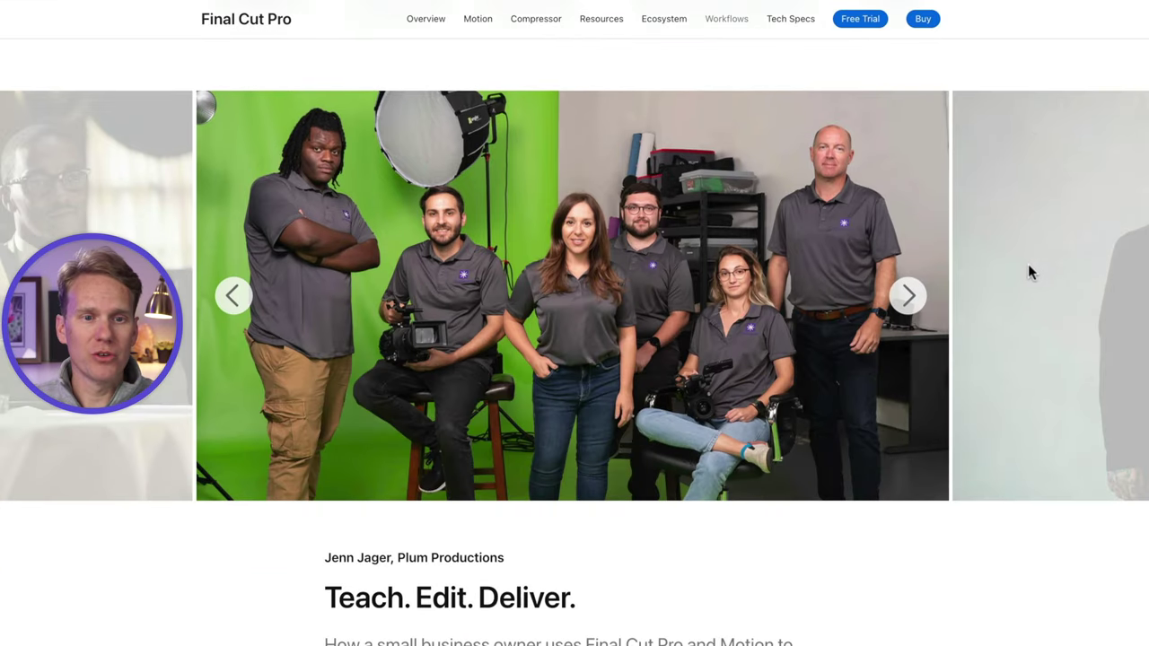
pyautogui.scroll(-8, 1029, 268)
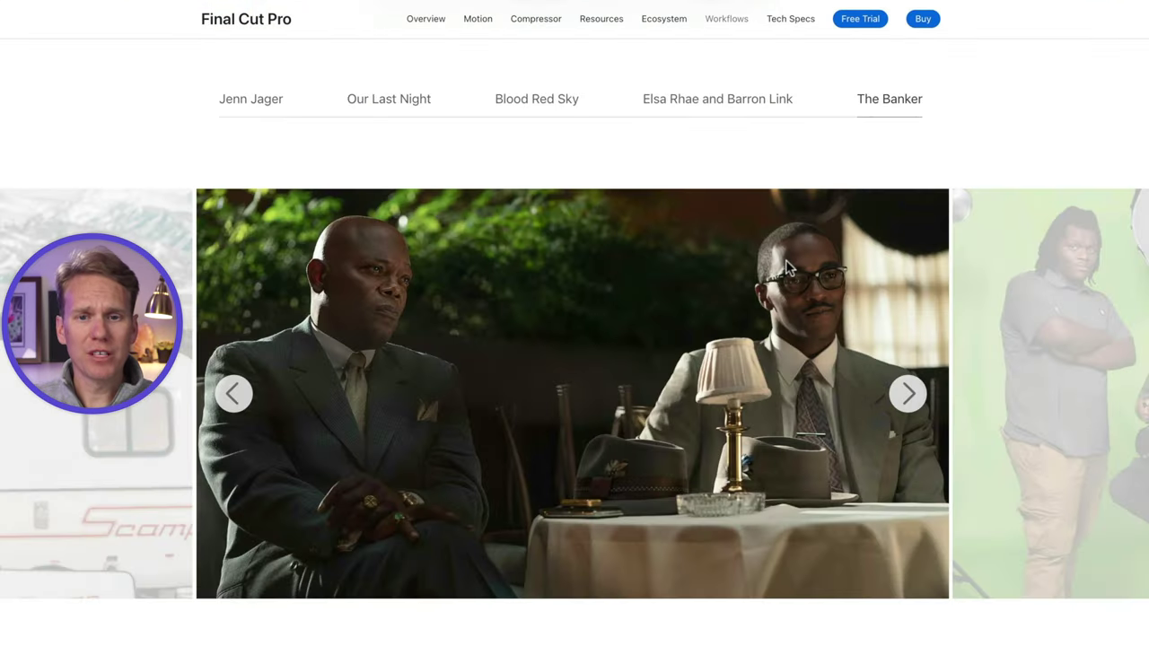
pyautogui.scroll(-3, 785, 260)
pyautogui.scroll(-2, 786, 260)
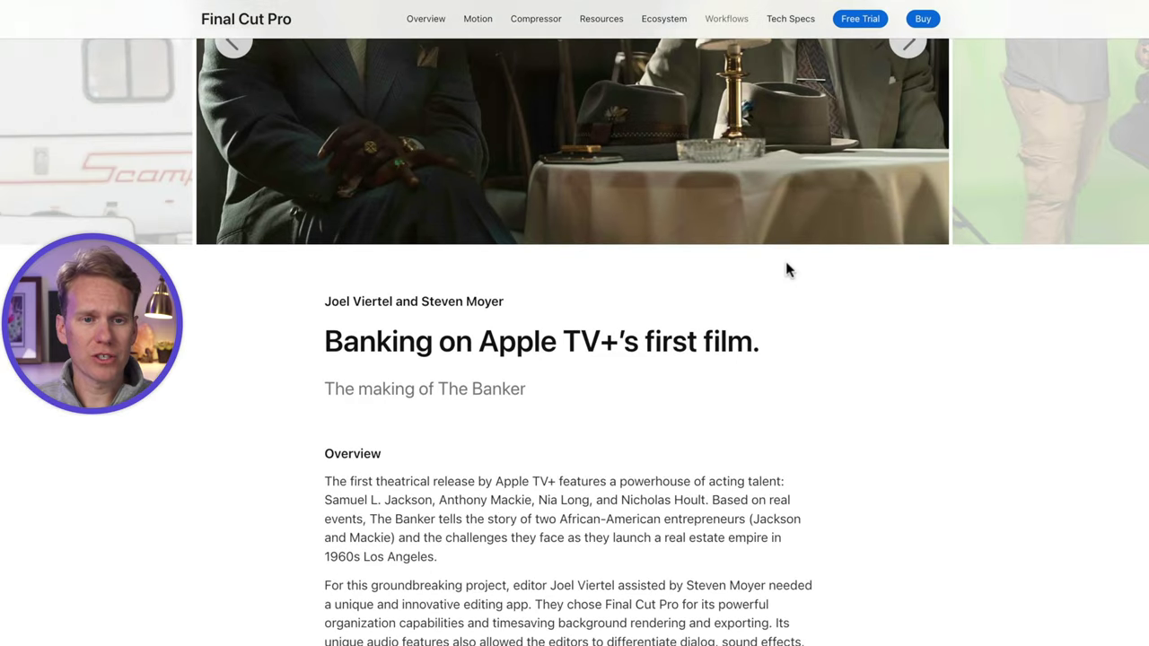
pyautogui.scroll(-4, 785, 269)
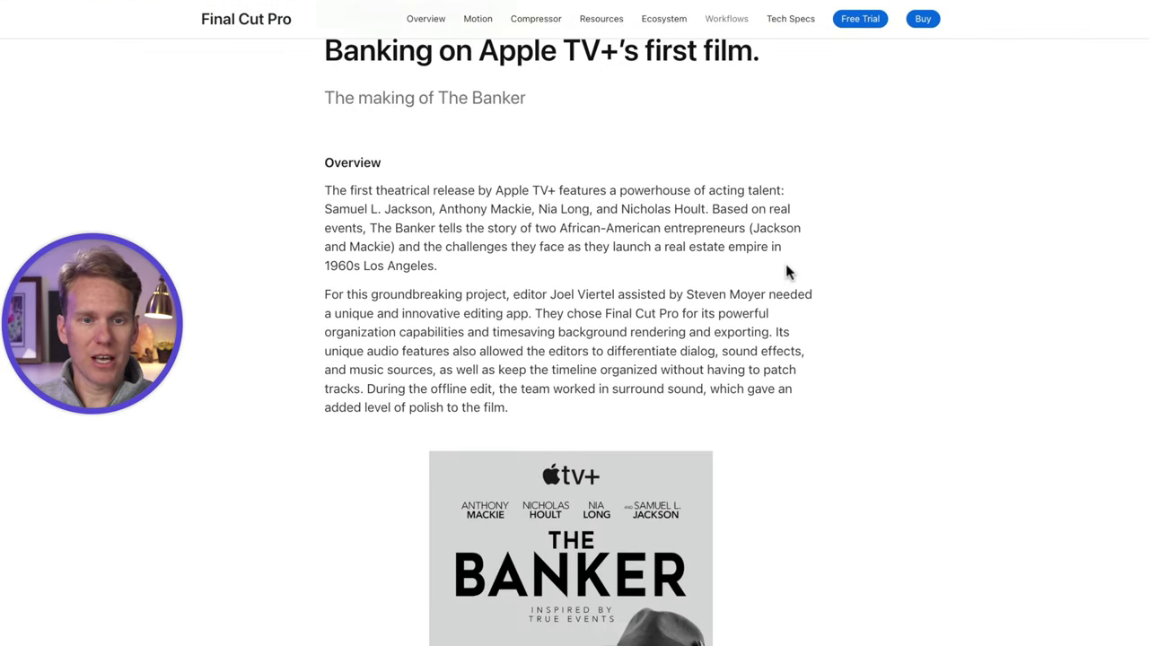
pyautogui.scroll(2, 787, 261)
pyautogui.scroll(-3, 787, 259)
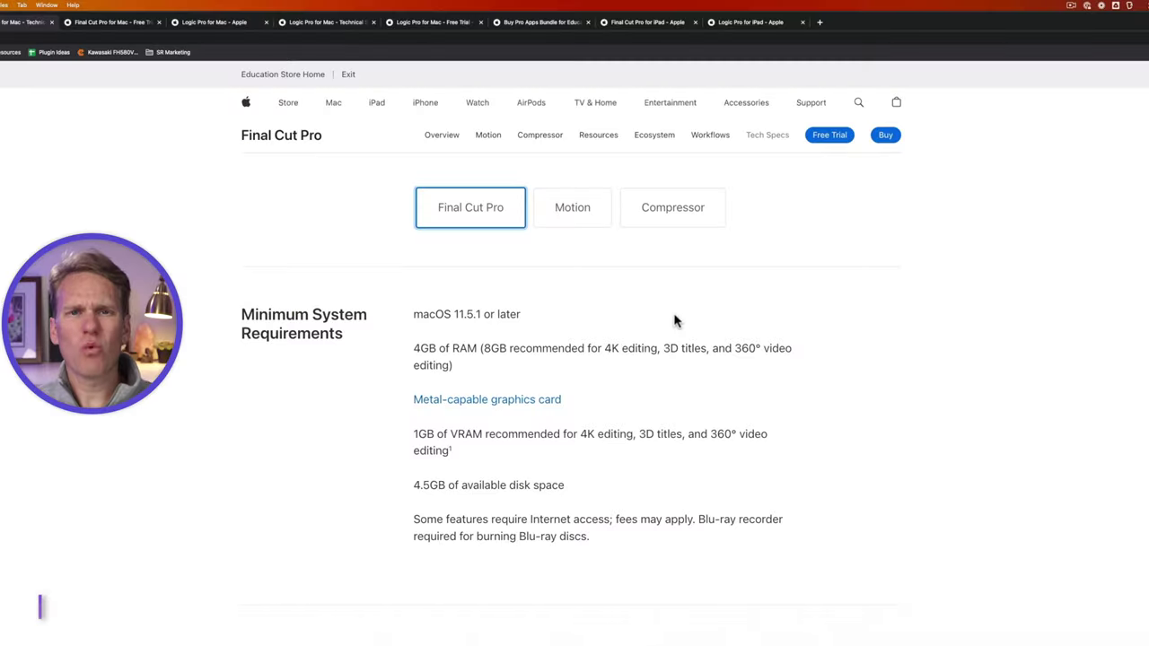
# Highlight the 4GB RAM and 4.5GB disk space minimum requirements on the Tech Specs page
pyautogui.scroll(-3, 372, 295)
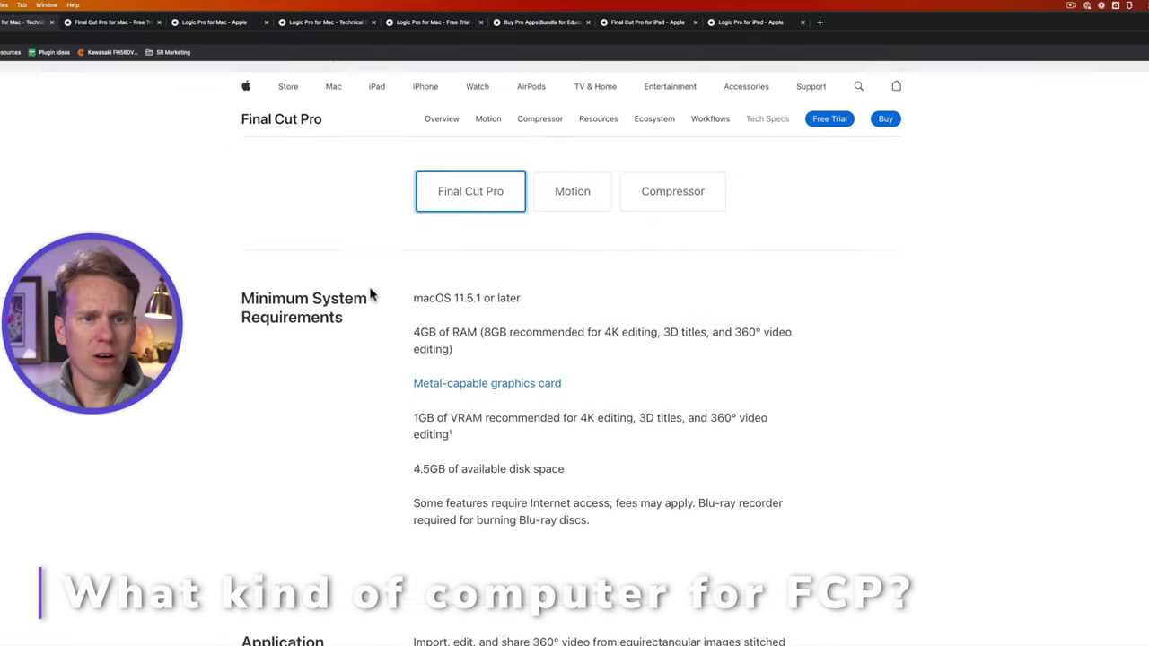
pyautogui.scroll(-2, 371, 295)
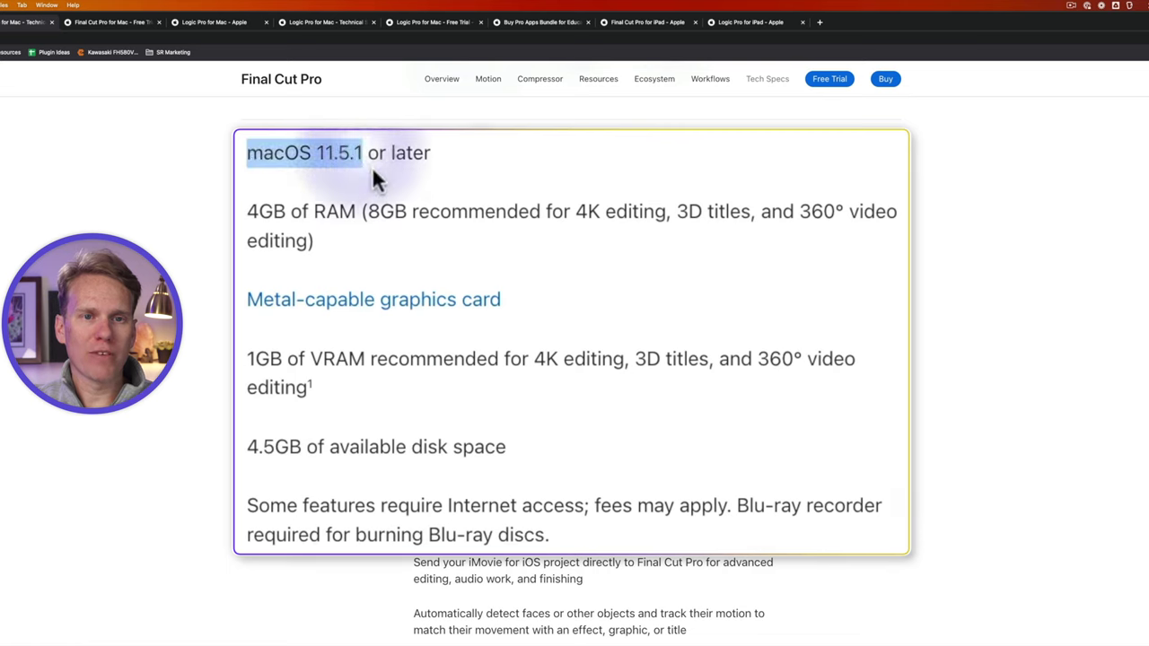
pyautogui.moveTo(249, 210); pyautogui.dragTo(341, 210)
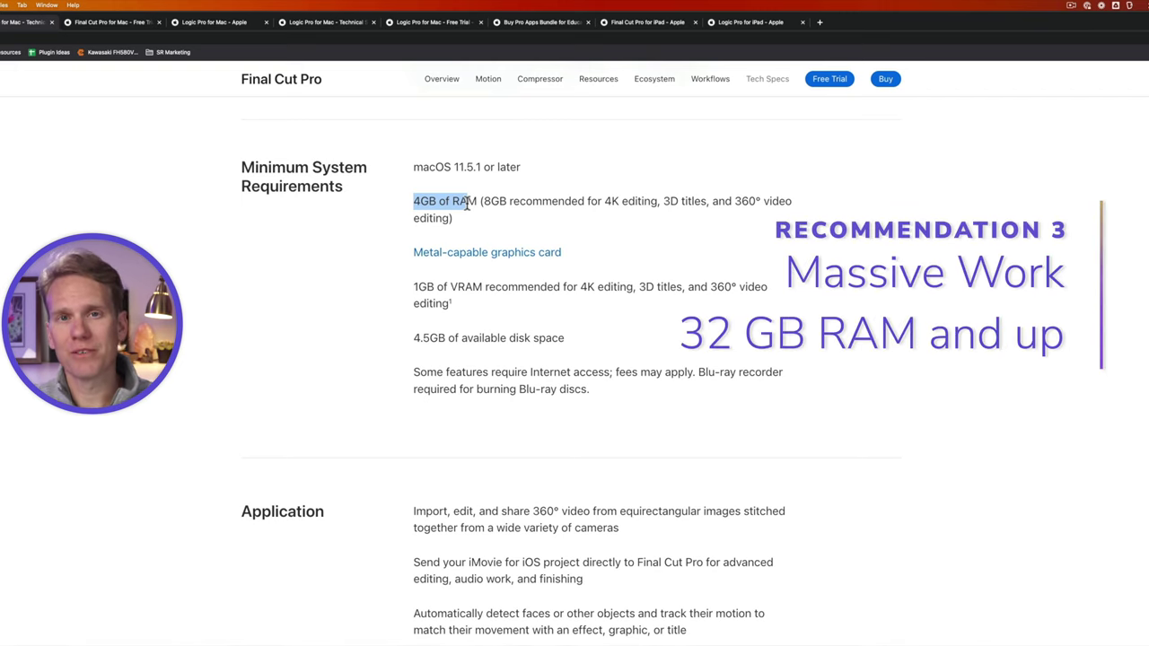
pyautogui.scroll(-1, 410, 333)
pyautogui.moveTo(410, 334); pyautogui.dragTo(489, 338)
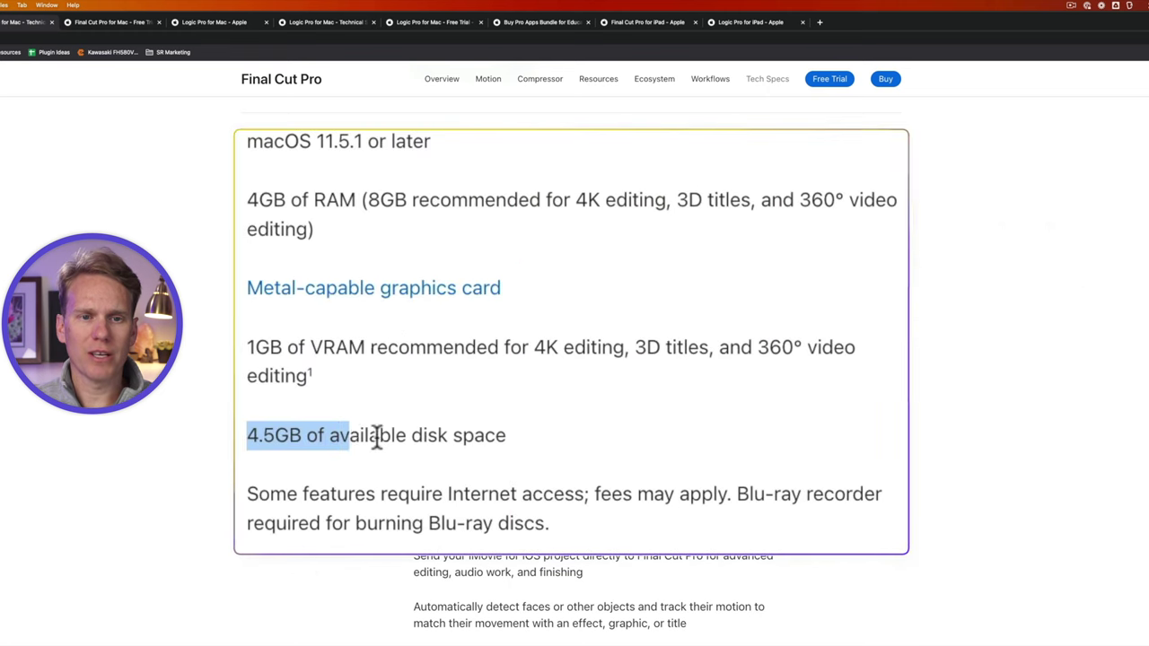
pyautogui.moveTo(376, 437); pyautogui.dragTo(516, 436)
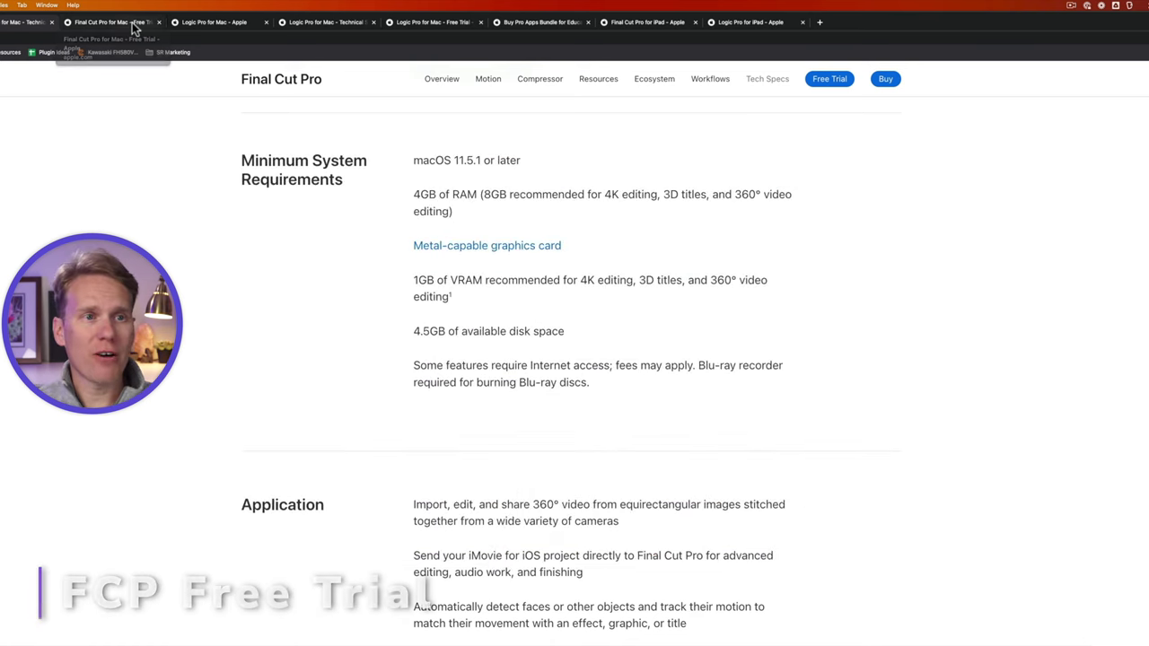
# Switch to the Final Cut Pro Free Trial tab and highlight its 90-day trial heading
pyautogui.click(133, 27)
pyautogui.moveTo(405, 226); pyautogui.dragTo(731, 287)
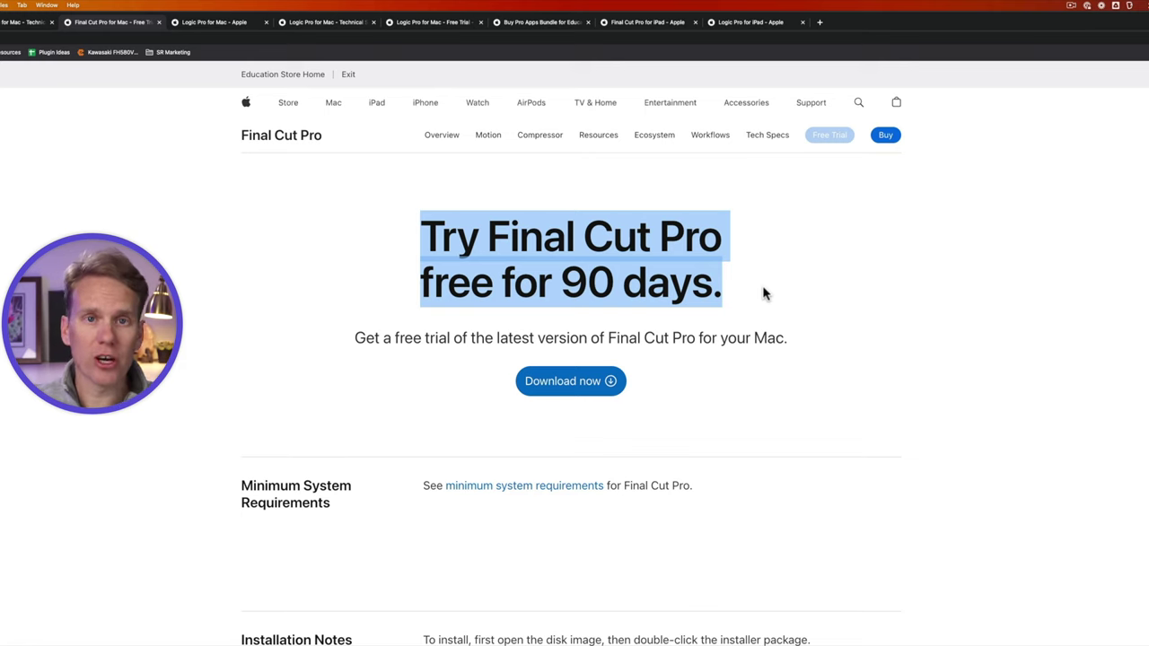
pyautogui.click(764, 294)
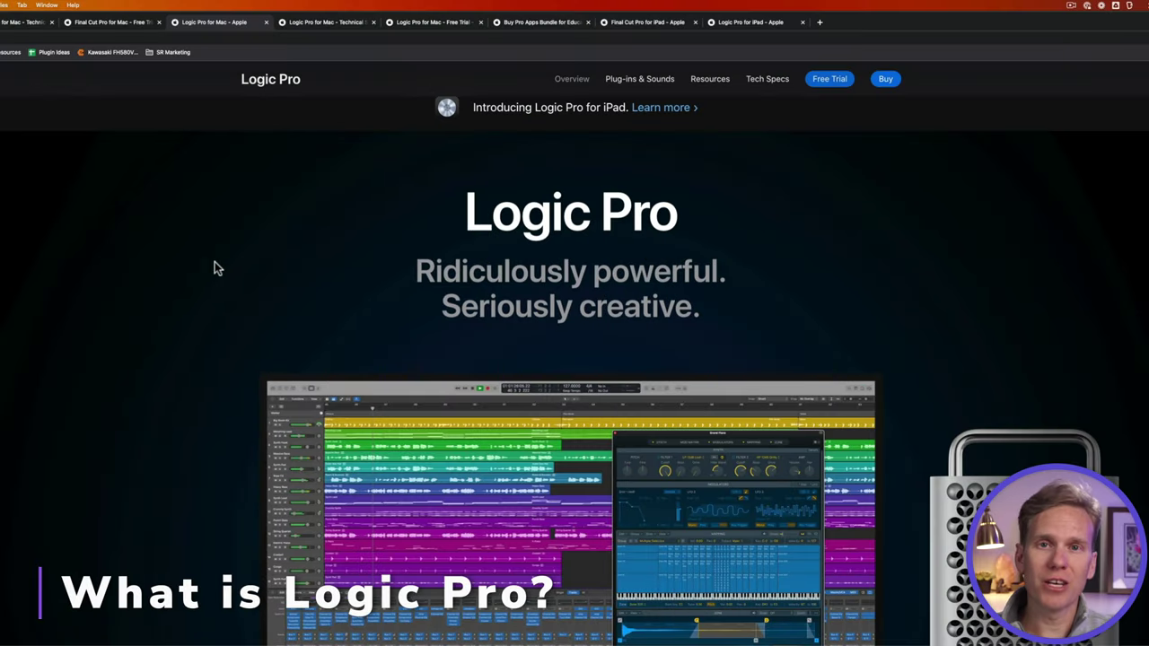
# Scroll down the Logic Pro overview page past the headline through its showcase
pyautogui.scroll(-5, 215, 262)
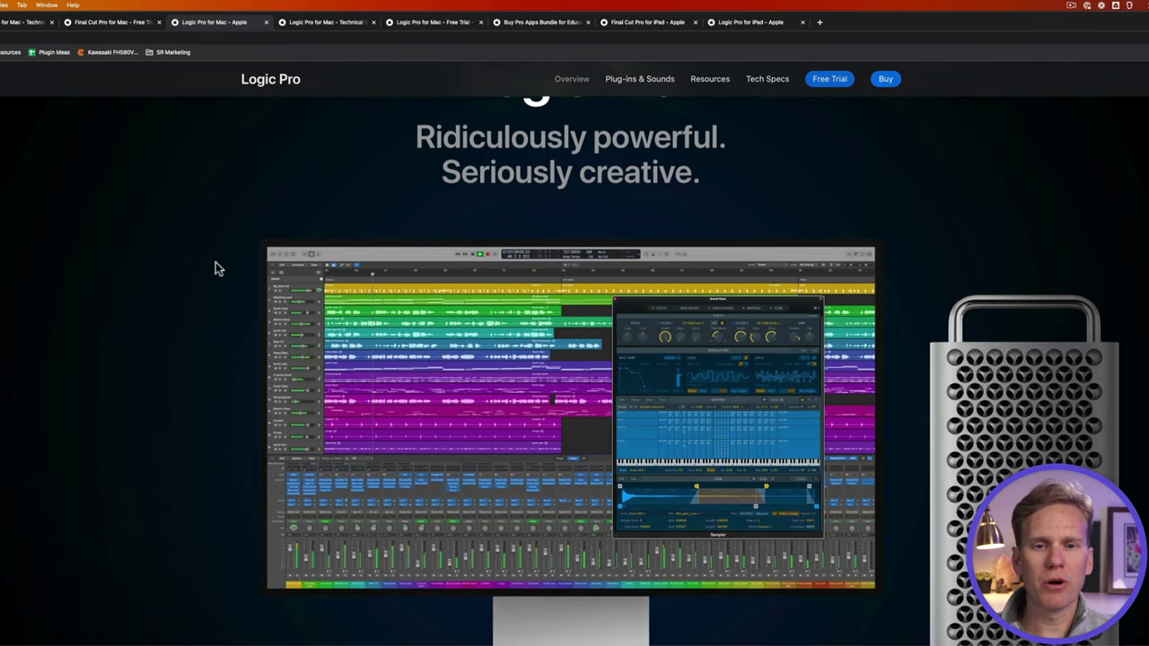
pyautogui.scroll(-7, 216, 262)
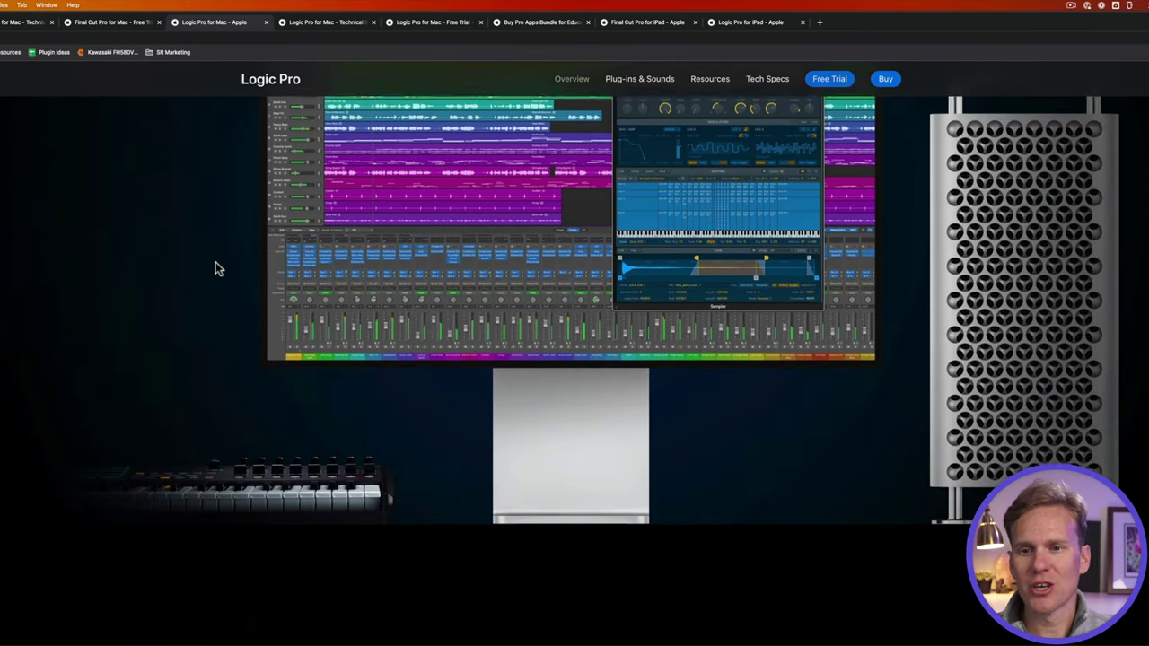
pyautogui.scroll(-8, 218, 267)
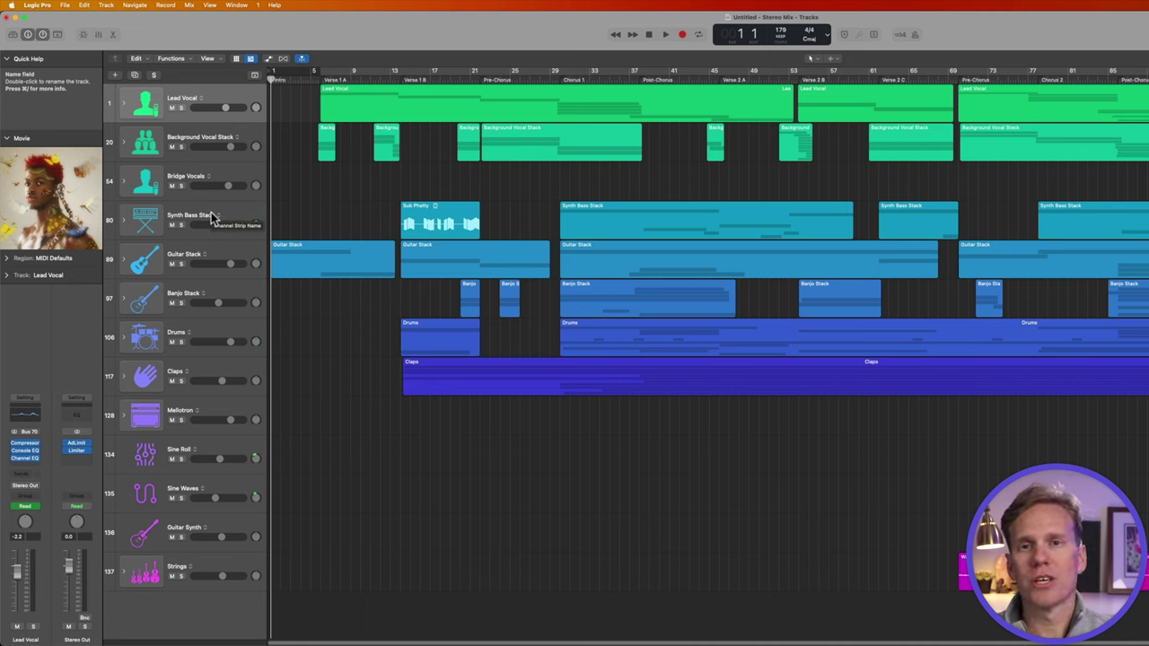
# Move the Lead Vocal track below Bridge Vocals, then solo and unsolo Background Vocal Stack
pyautogui.click(645, 118)
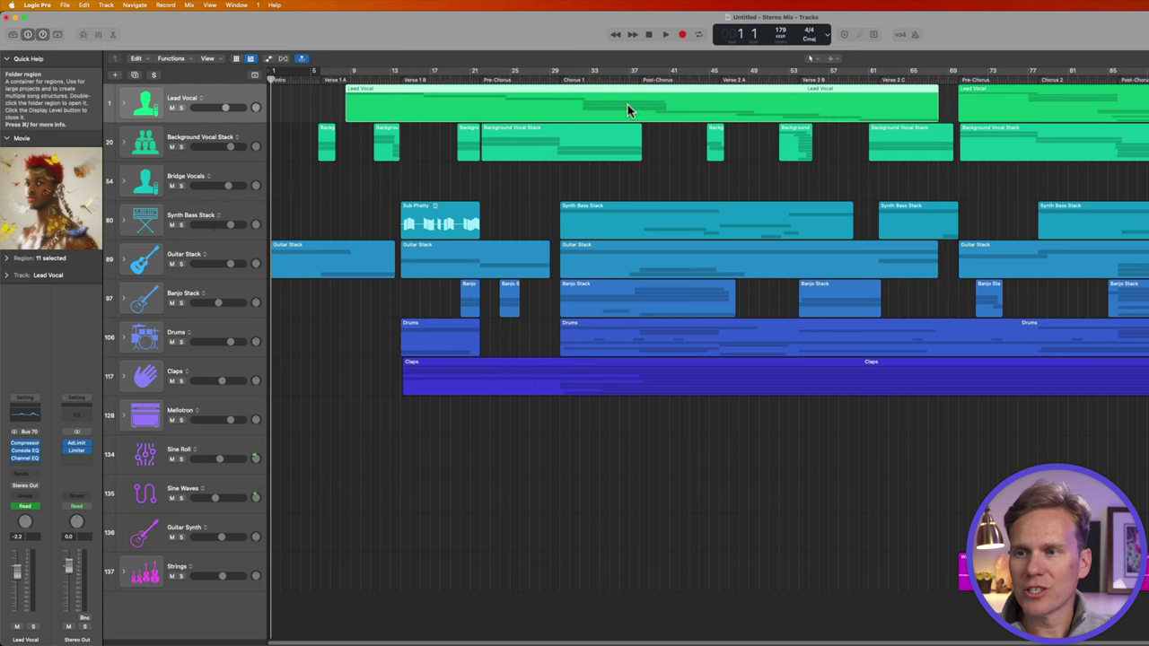
pyautogui.moveTo(184, 115); pyautogui.dragTo(206, 176)
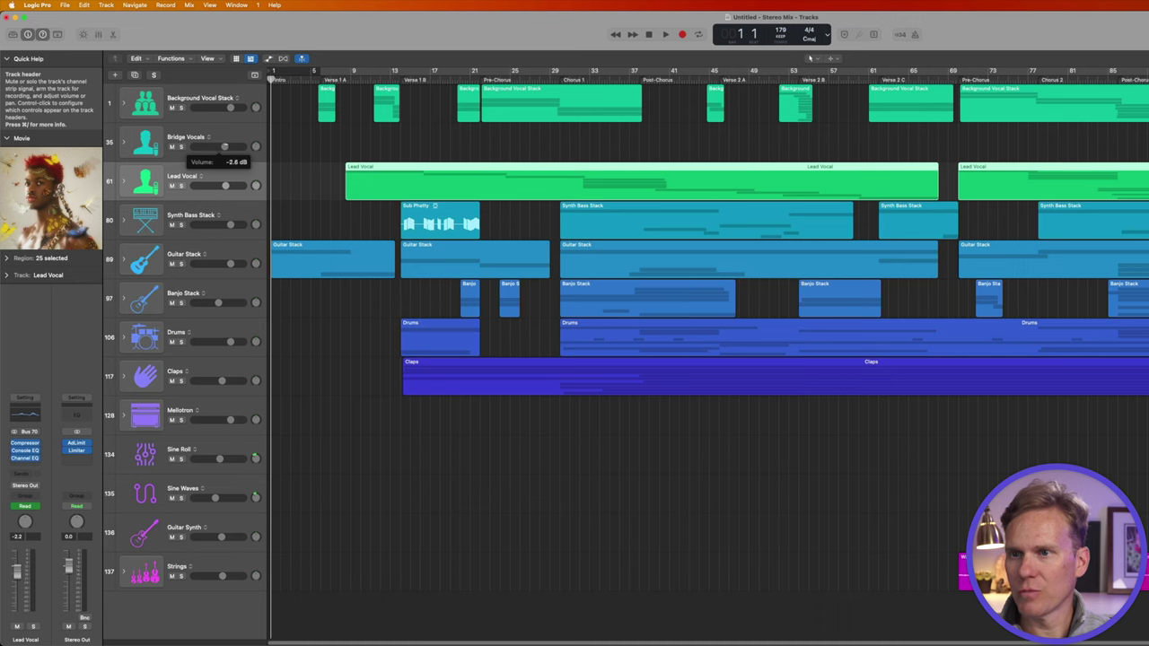
pyautogui.click(181, 108)
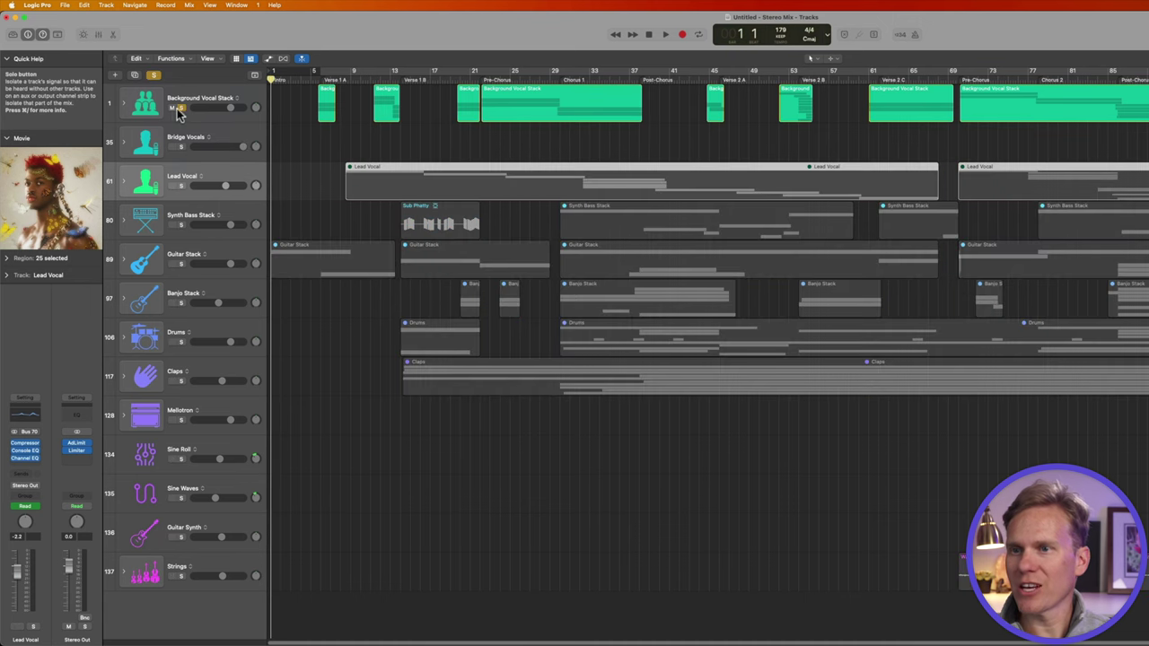
pyautogui.click(180, 108)
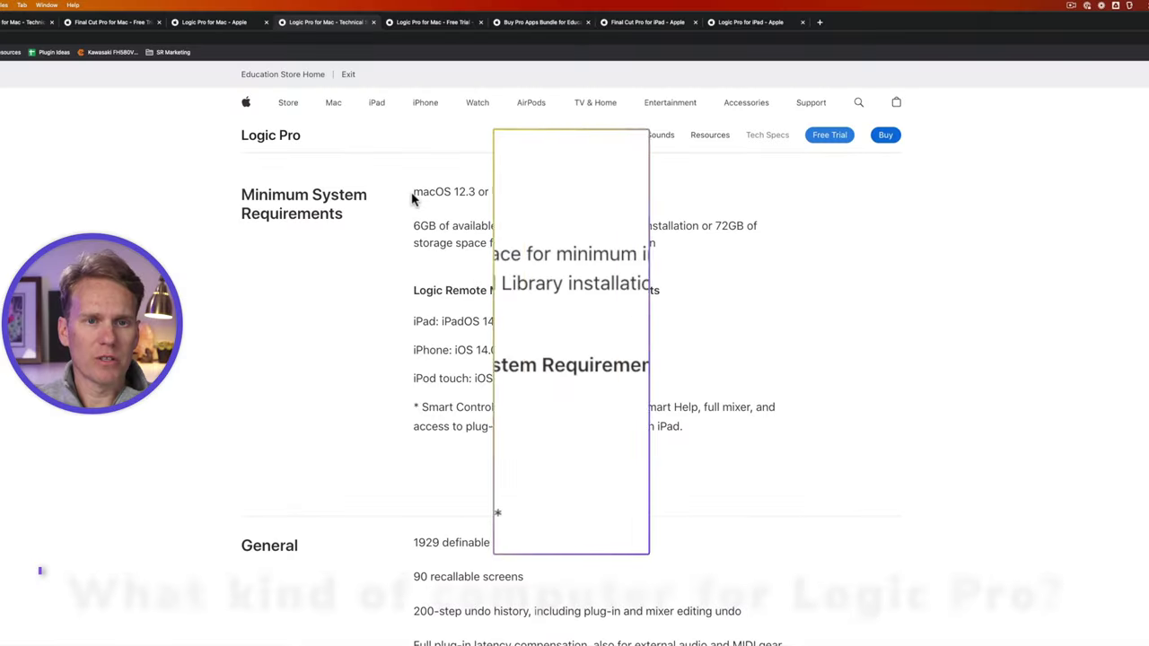
# Highlight the macOS 12.3 and 6GB / 72GB storage requirements, then clear the highlight
pyautogui.moveTo(413, 196); pyautogui.dragTo(473, 192)
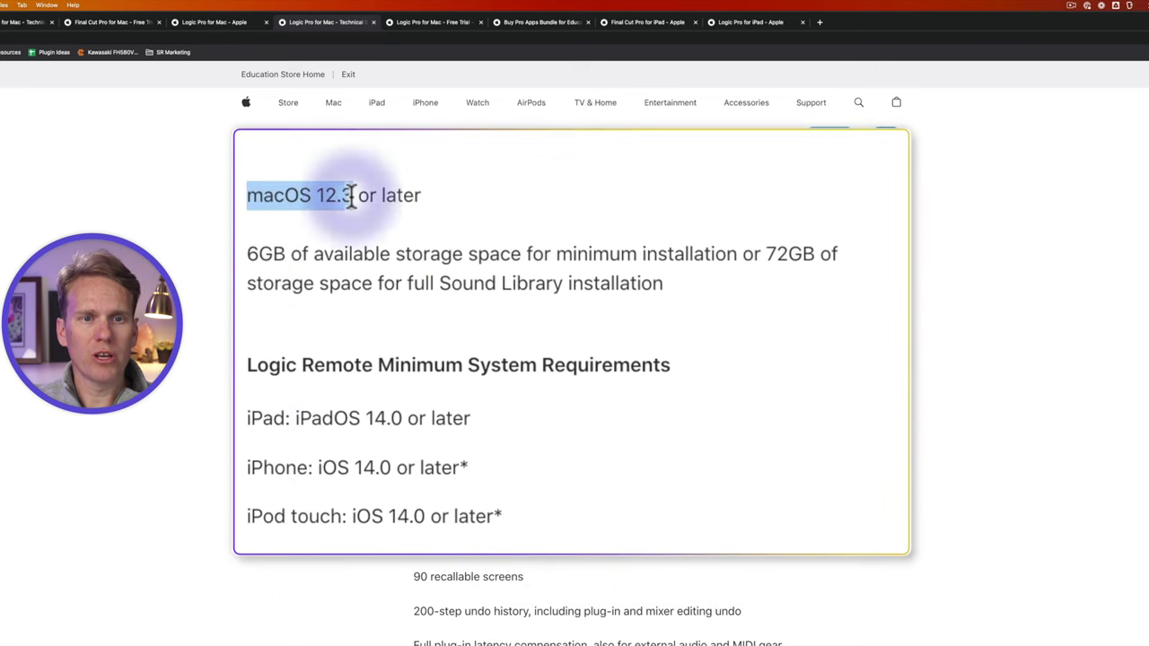
pyautogui.moveTo(250, 253); pyautogui.dragTo(263, 250)
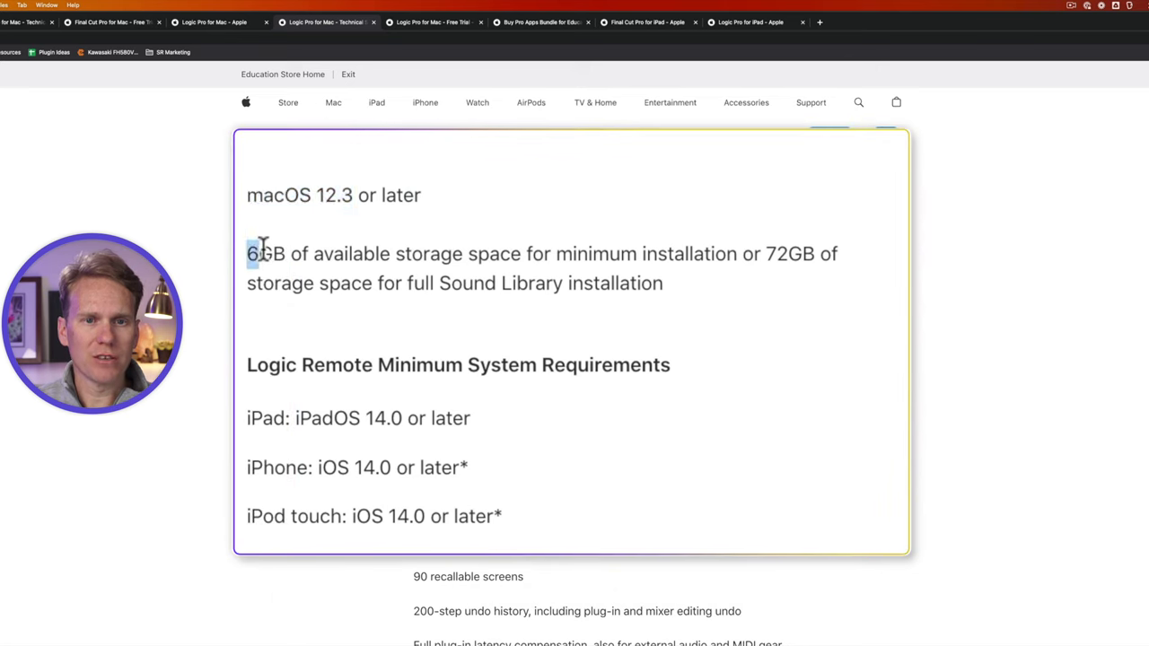
pyautogui.moveTo(557, 254); pyautogui.dragTo(801, 272)
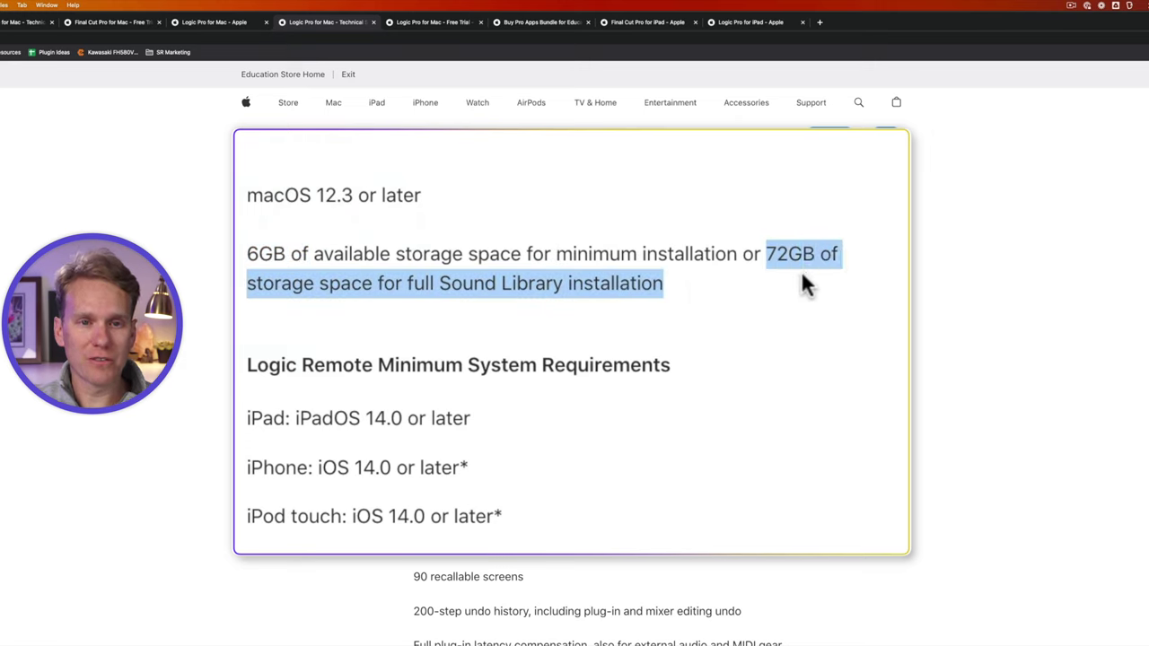
pyautogui.click(693, 283)
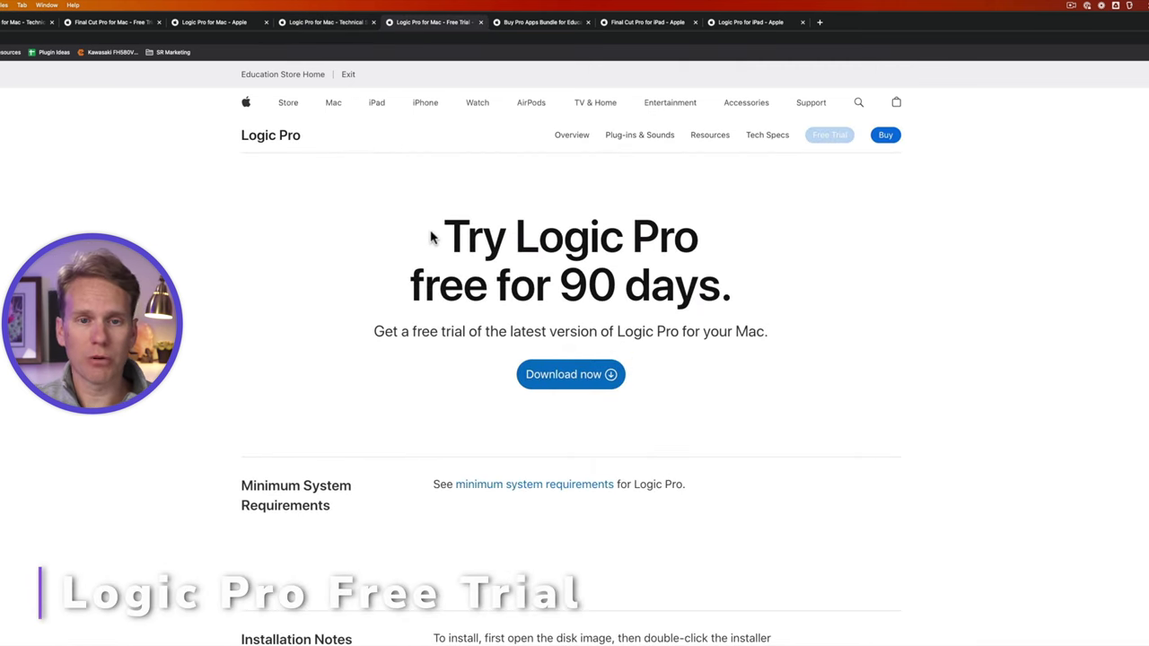
# Highlight the 90-day trial length, then go to the Pro Apps Bundle for Education page
pyautogui.moveTo(564, 276); pyautogui.dragTo(732, 284)
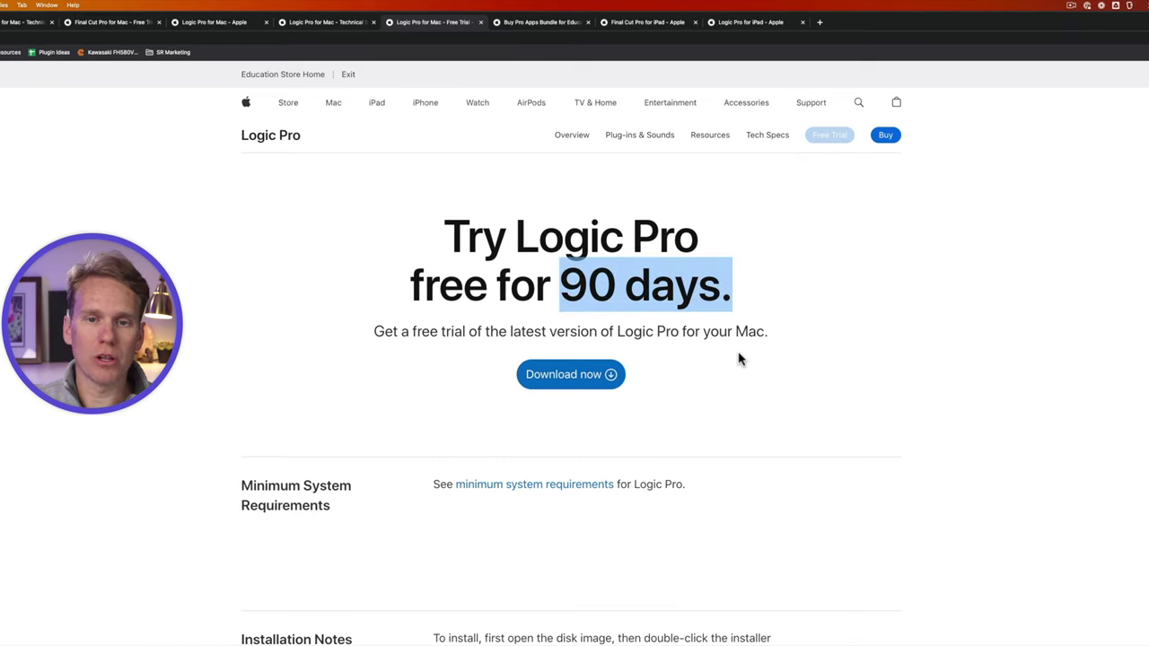
pyautogui.click(710, 339)
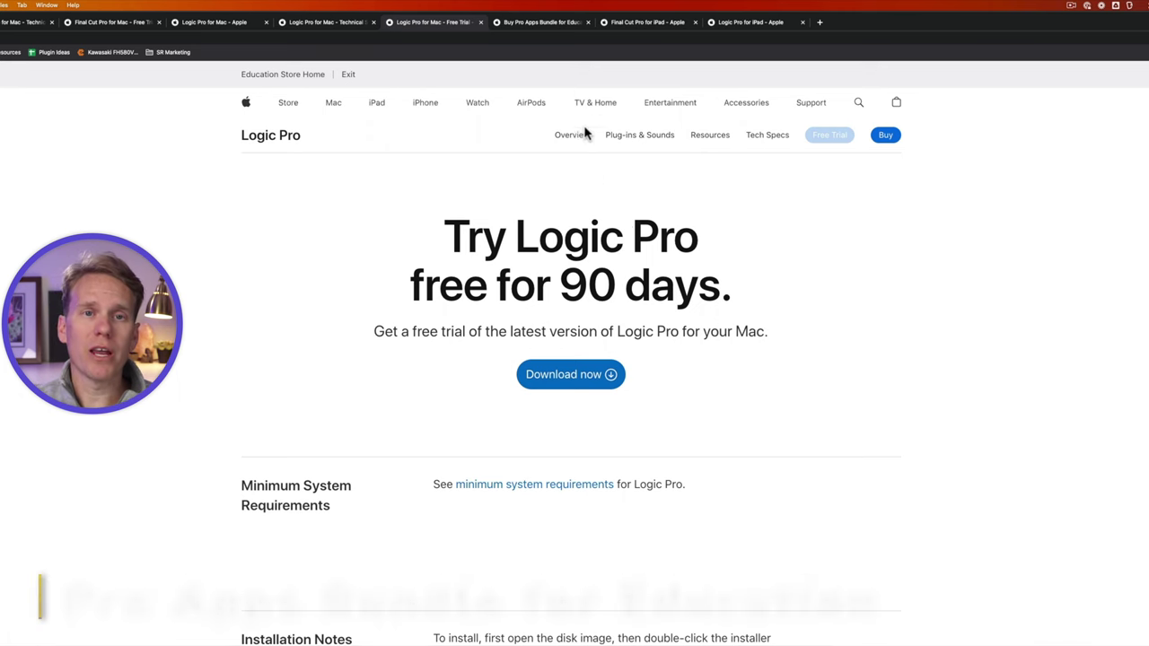
pyautogui.click(539, 24)
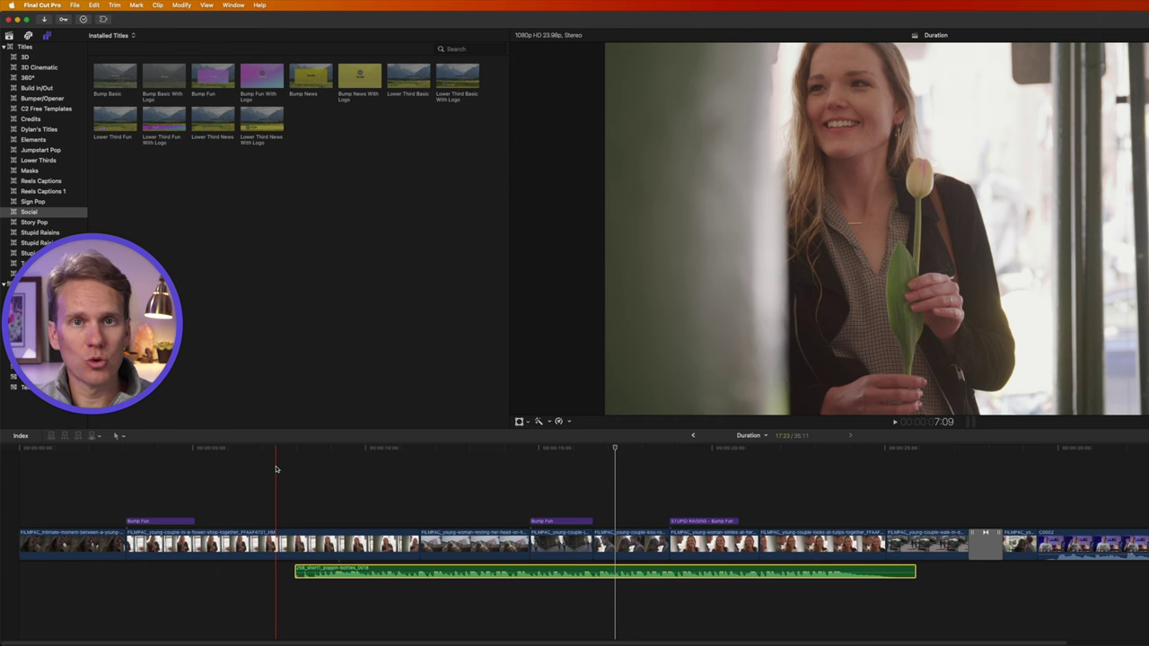
# Export the project as XML named 'FCP 2 LP' into the FCP & LP folder
pyautogui.click(77, 6)
pyautogui.click(133, 167)
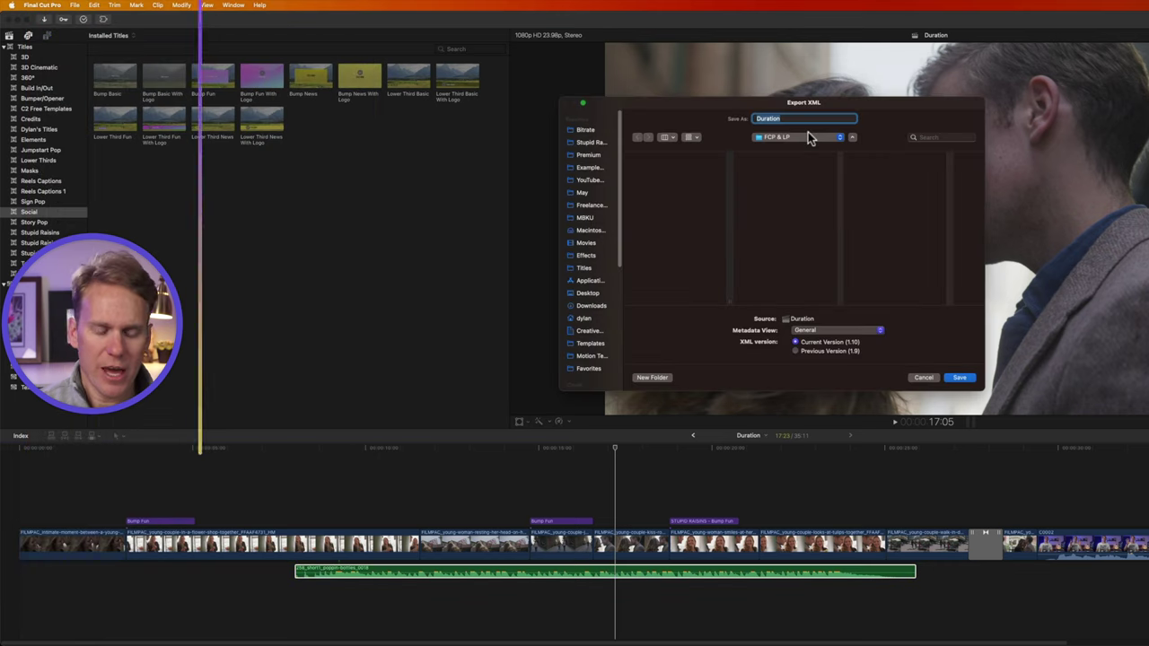
pyautogui.write('FCP 2 LP')
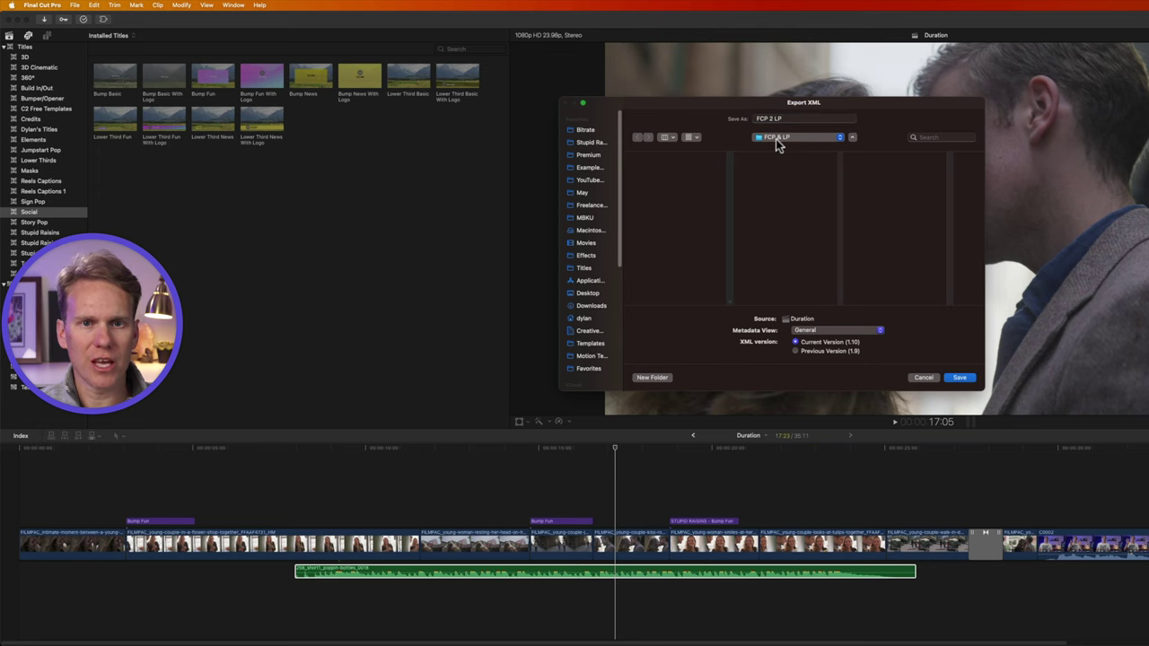
pyautogui.click(958, 378)
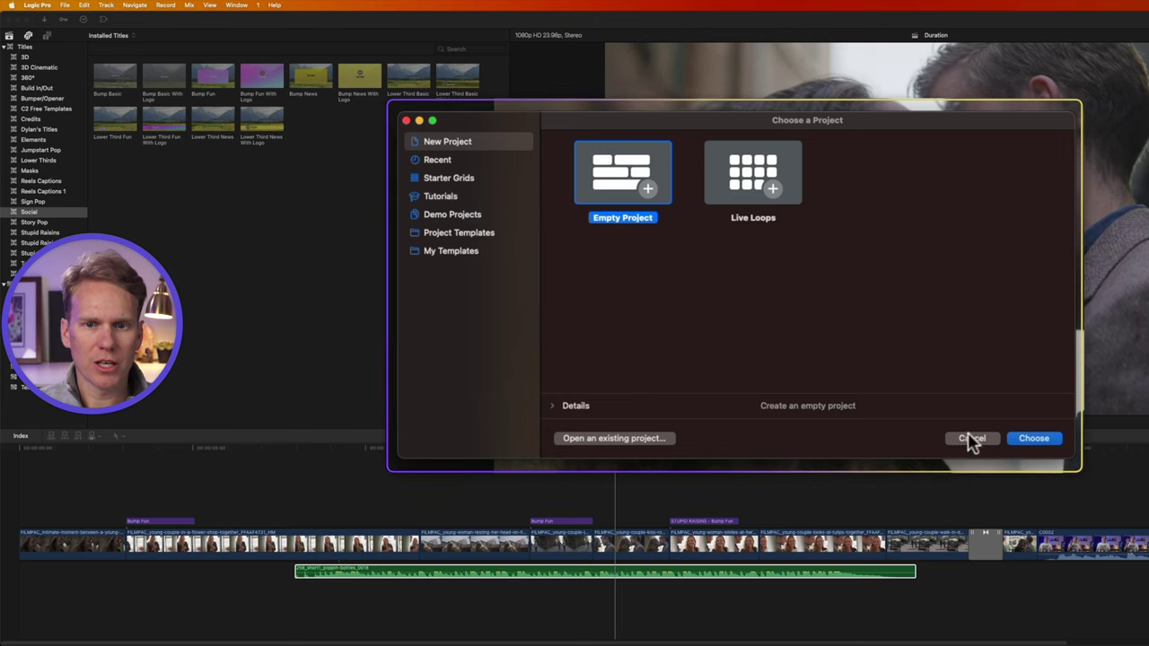
# Create a new empty Logic project with one software instrument track and close Musical Typing
pyautogui.click(1034, 440)
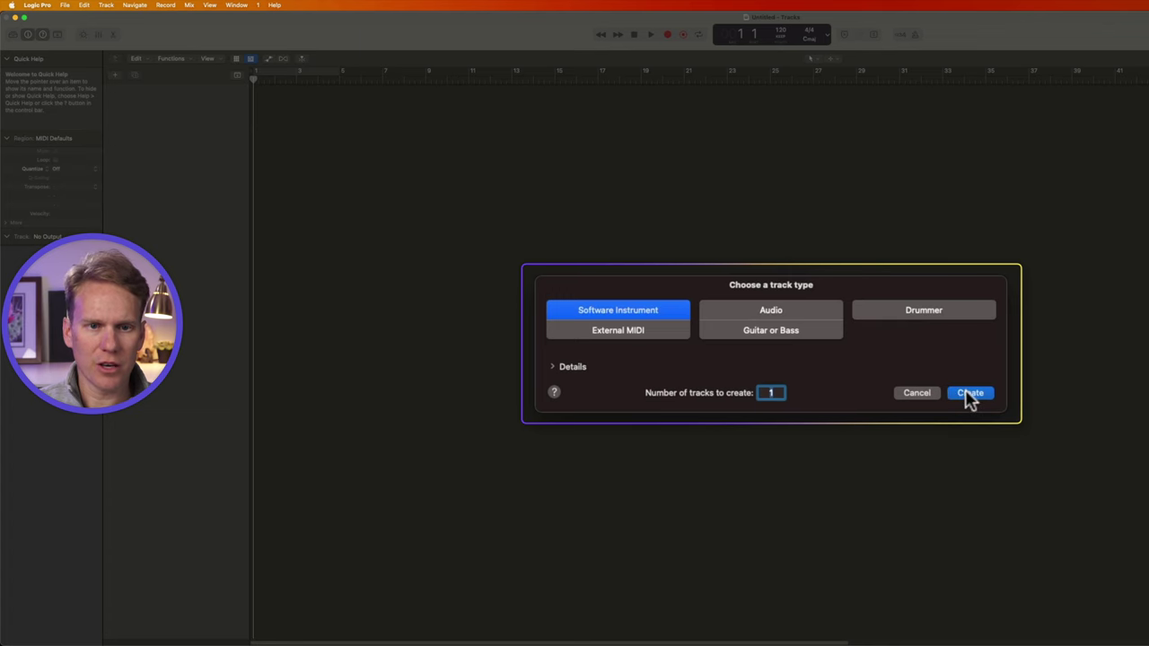
pyautogui.click(969, 395)
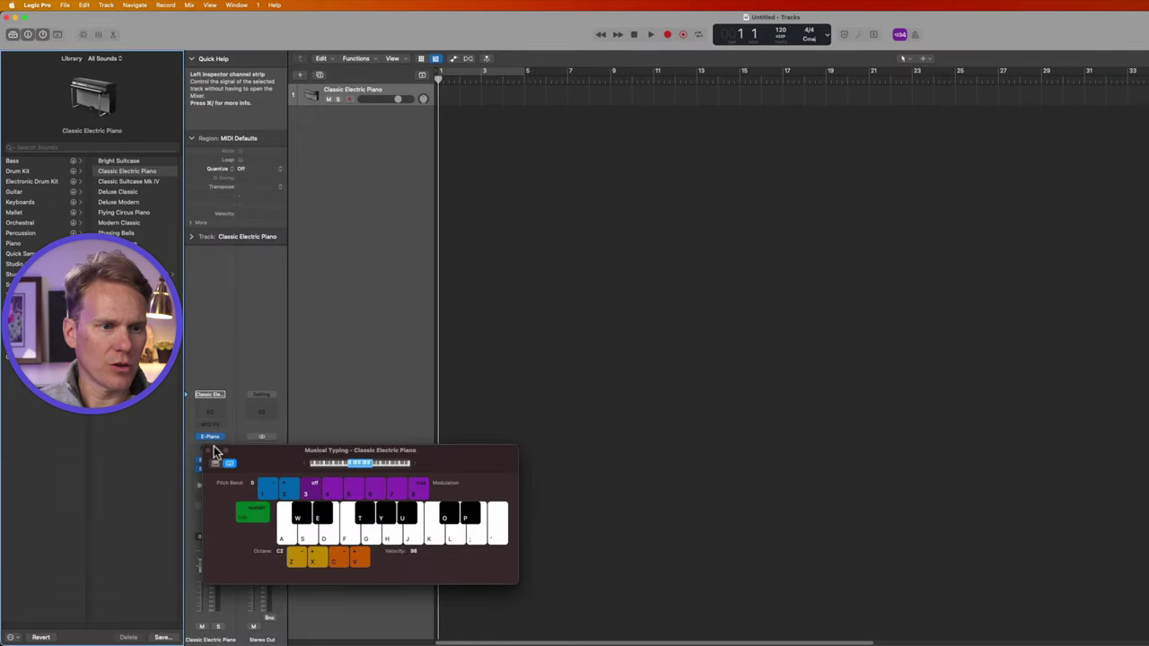
pyautogui.click(214, 450)
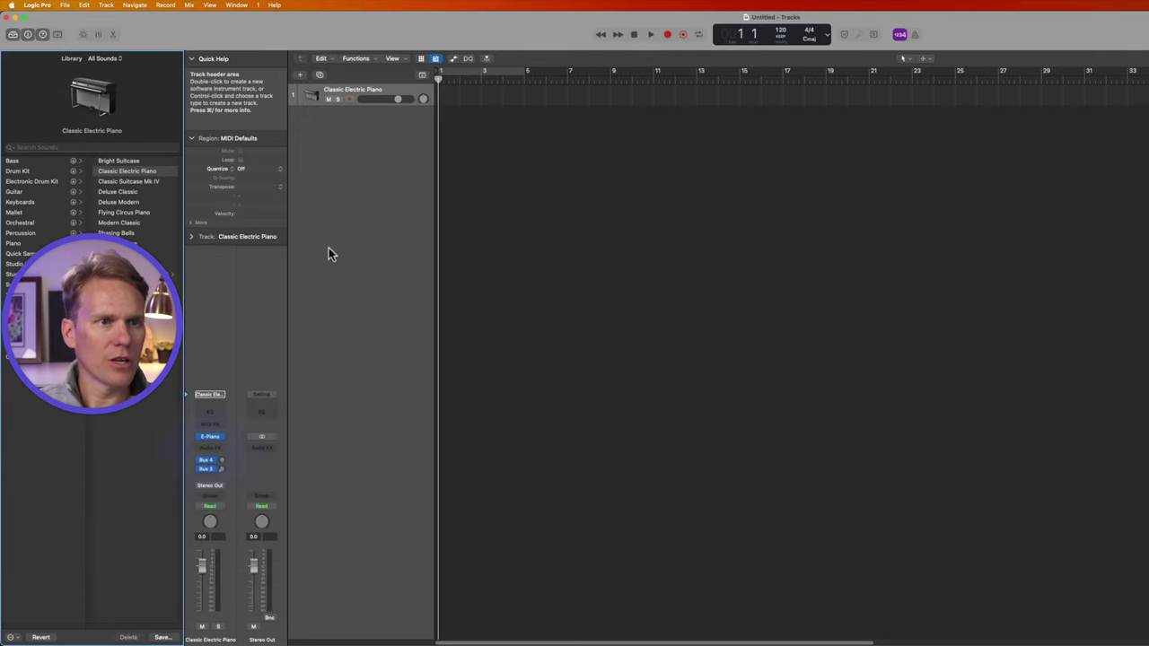
# Import FCP 2 LP.fcpxmld as Final Cut Pro XML, switching to 23.98 fps and accepting 48 kHz
pyautogui.click(64, 6)
pyautogui.moveTo(135, 228)
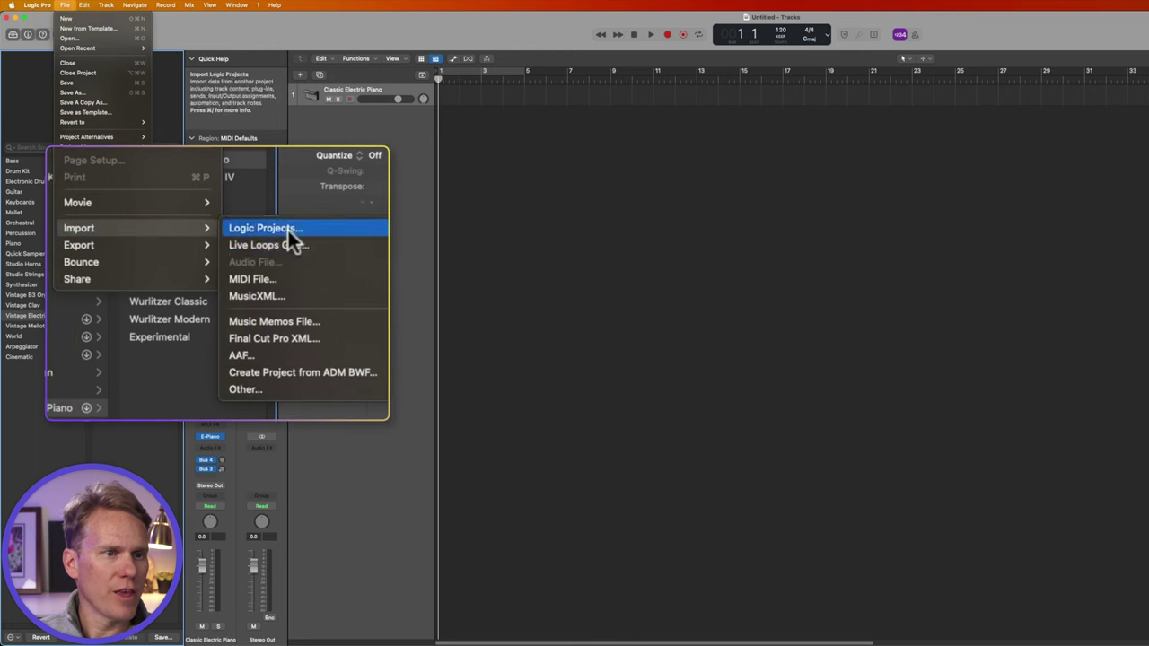
pyautogui.click(330, 337)
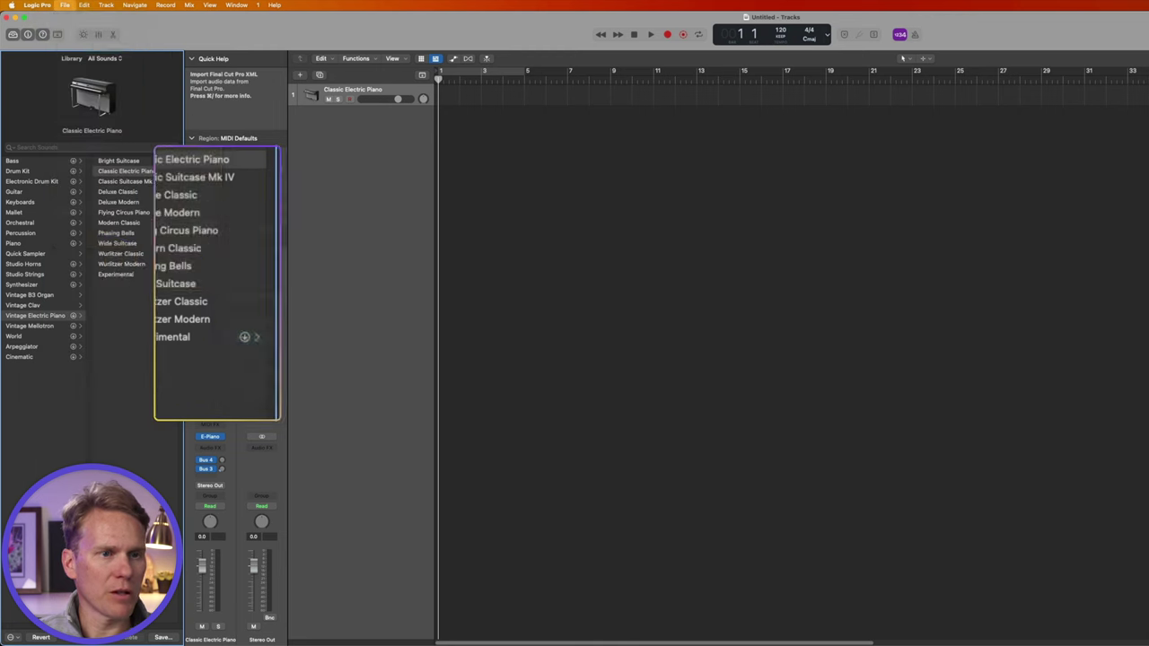
pyautogui.click(685, 155)
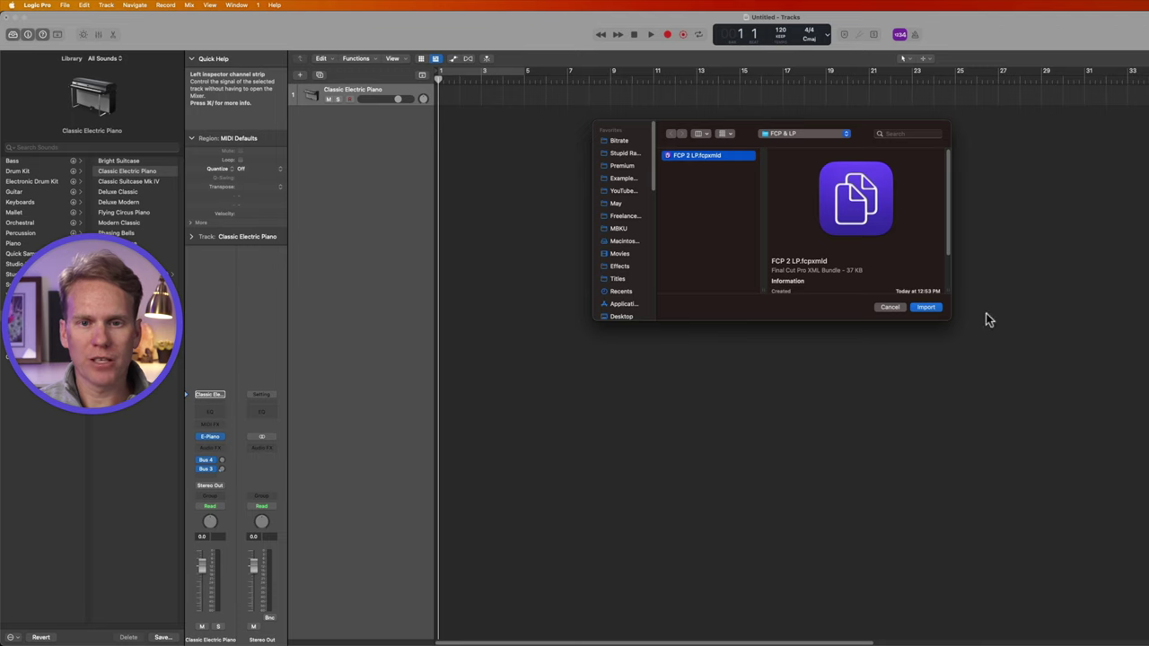
pyautogui.click(937, 307)
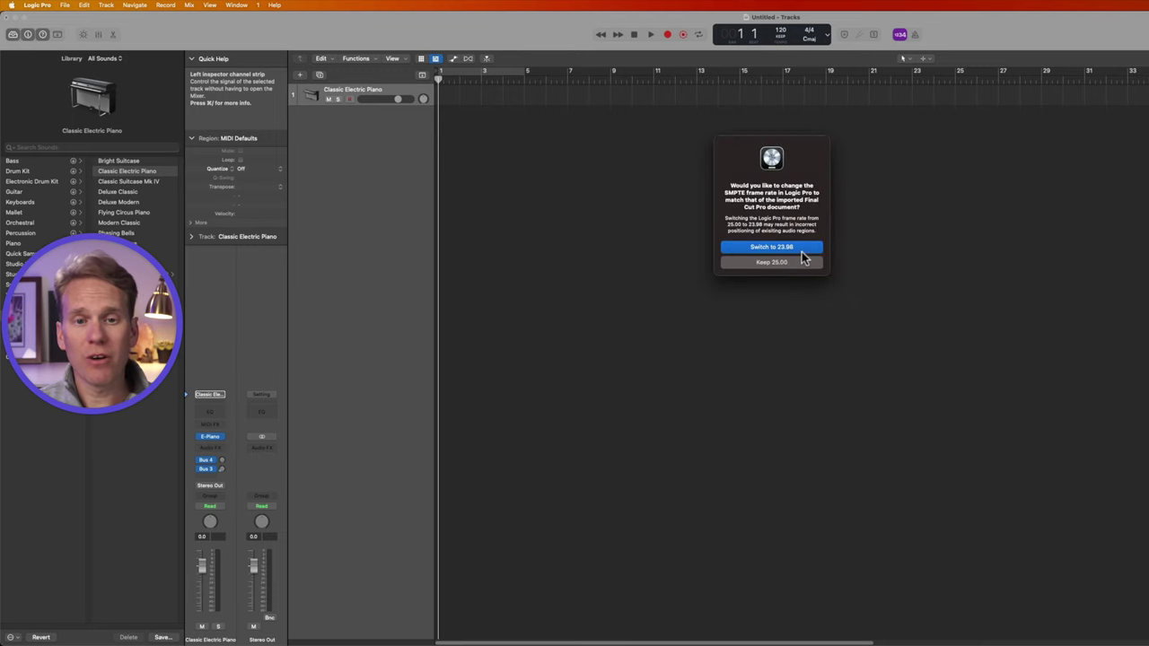
pyautogui.click(804, 250)
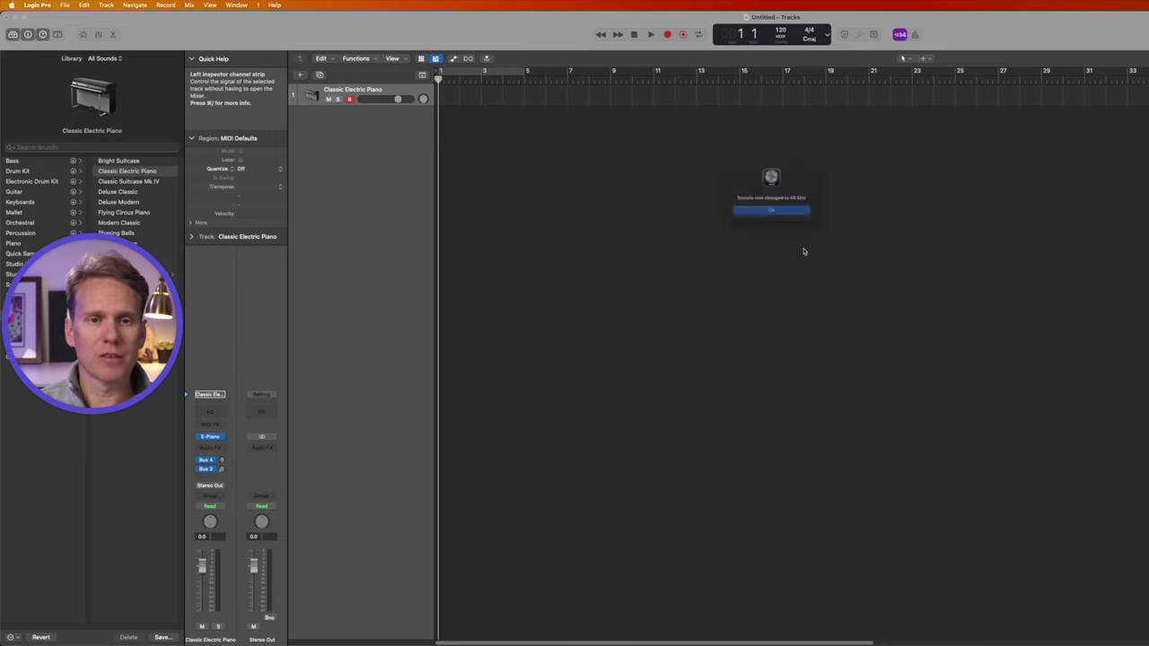
pyautogui.click(797, 219)
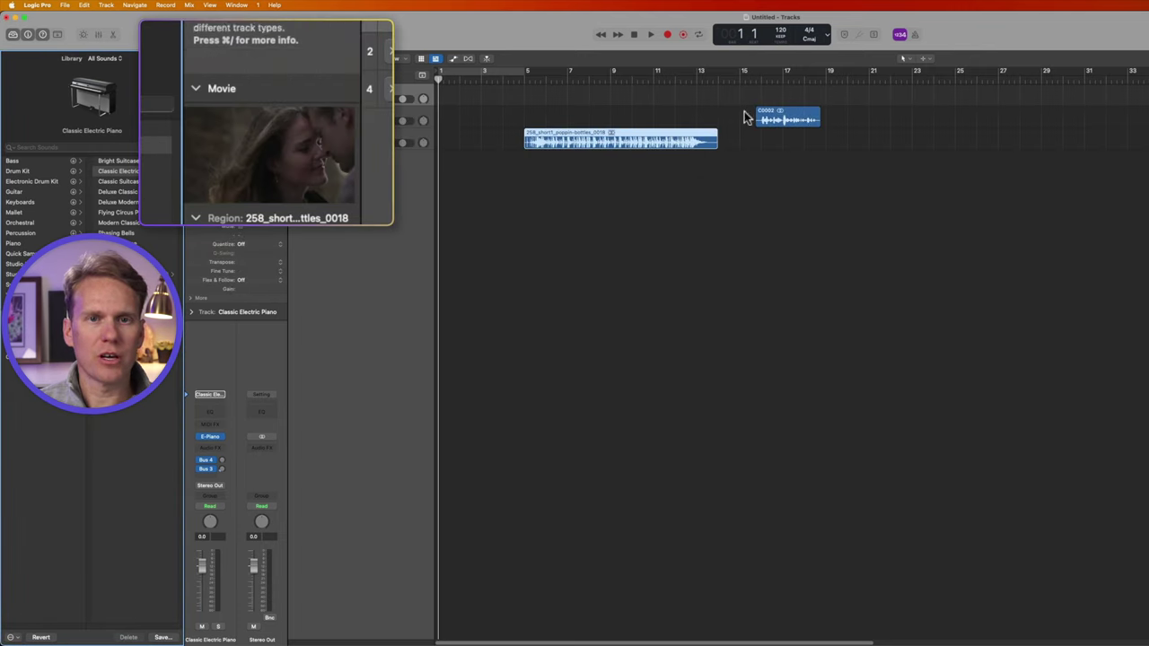
# Play back the imported project with its Dialogue, Music tracks and movie
pyautogui.click(652, 36)
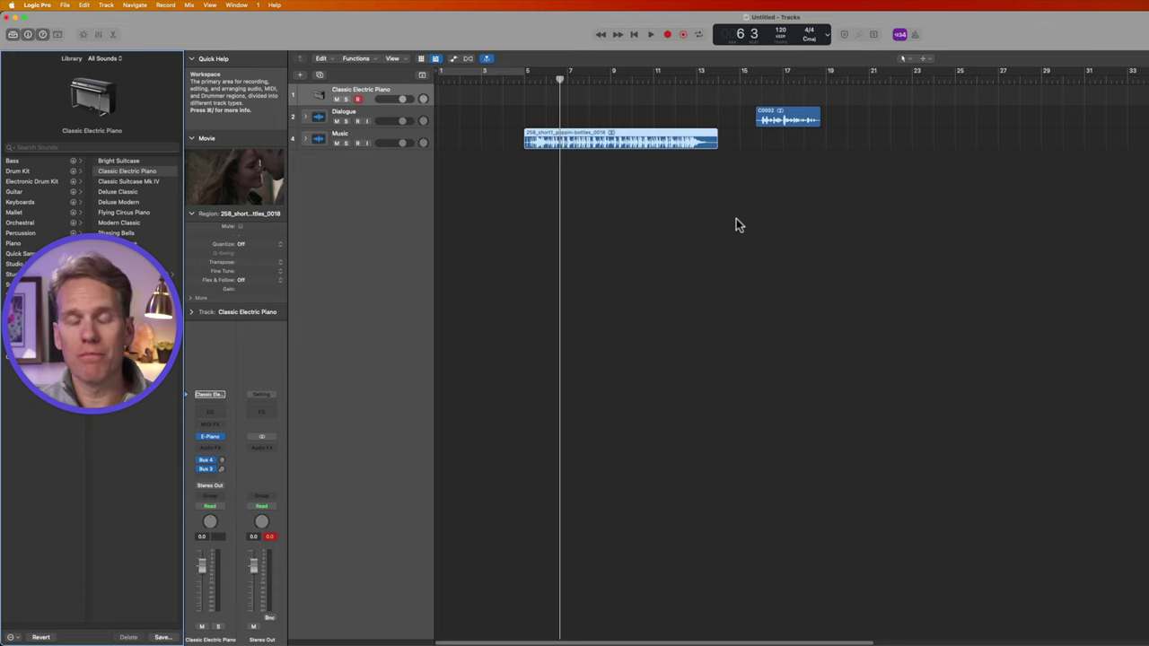
# Export the Logic project as Final Cut Pro XML named 'LP 2 FCP' and return to Final Cut Pro
pyautogui.click(64, 6)
pyautogui.moveTo(112, 173)
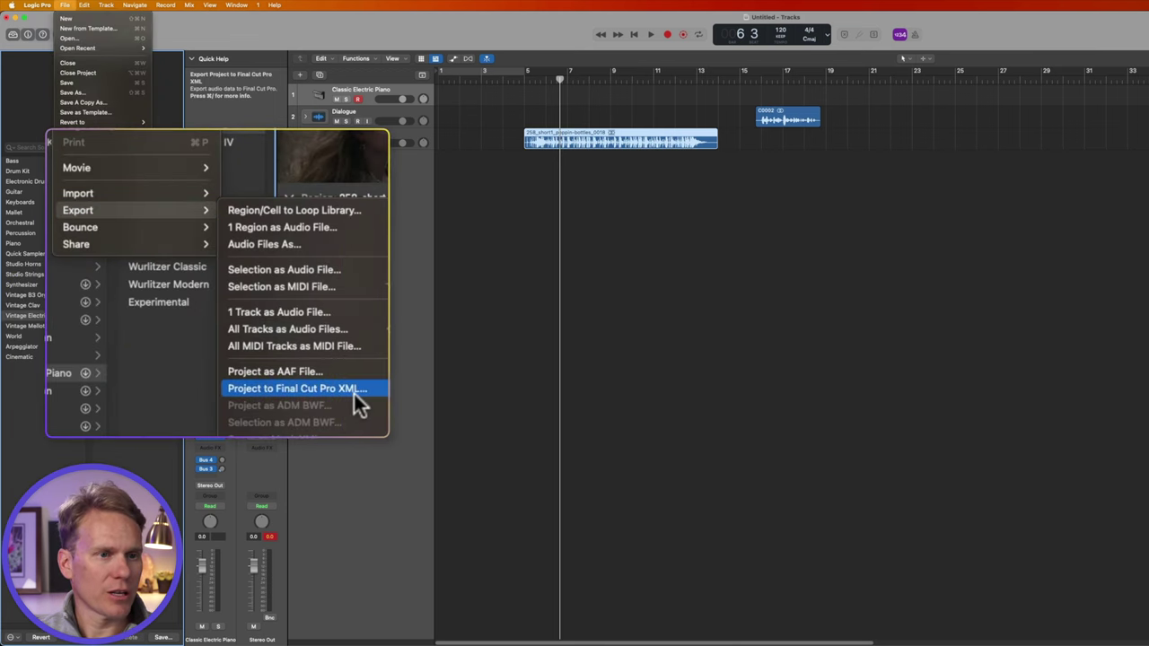
pyautogui.click(239, 330)
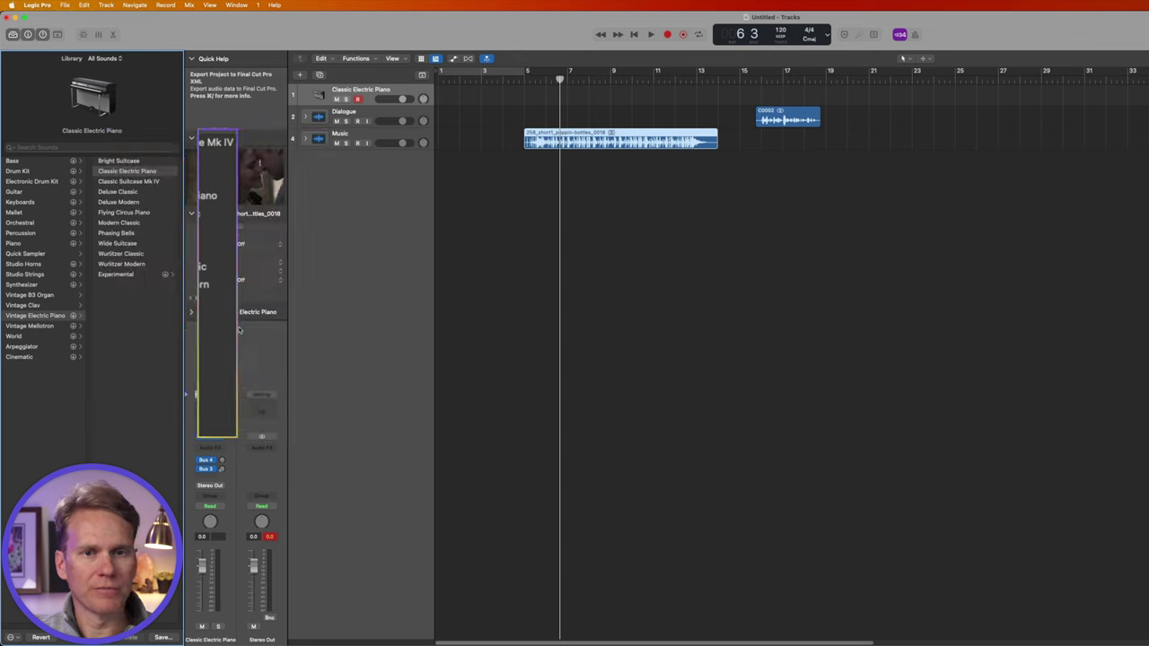
pyautogui.write('LP')
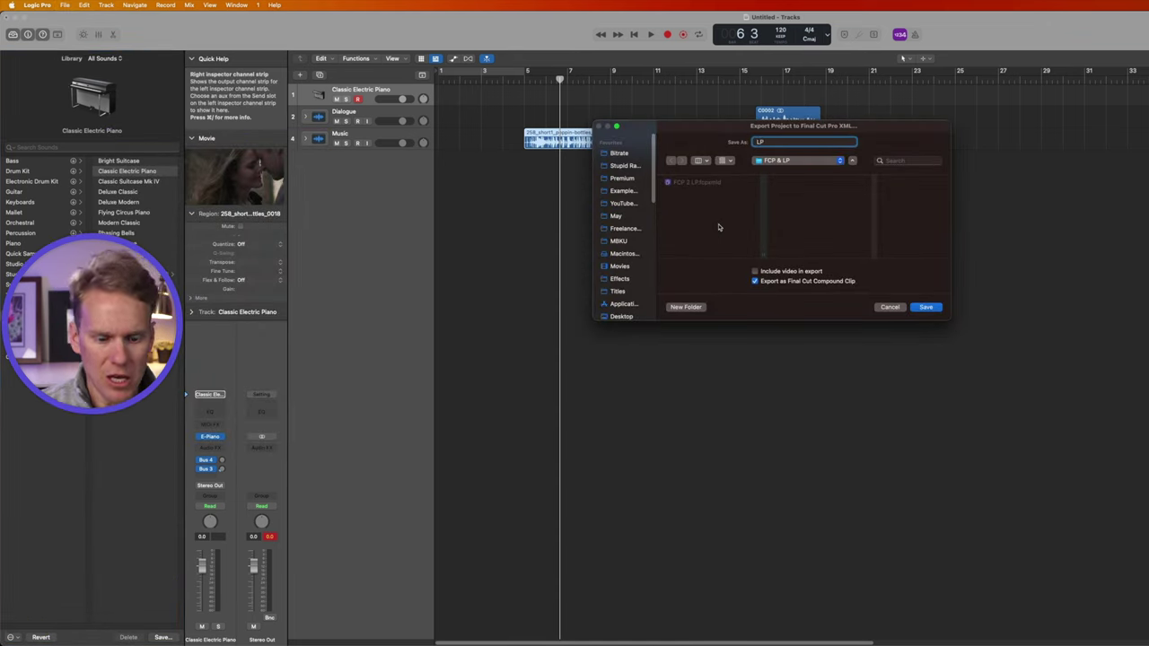
pyautogui.write(' 2')
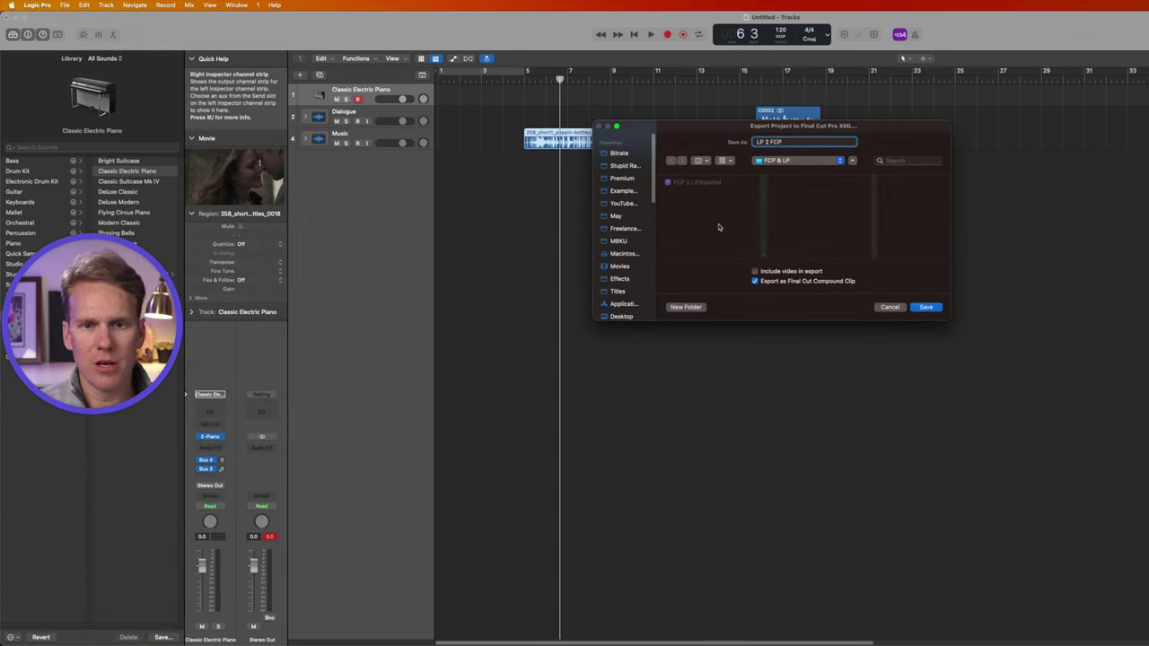
pyautogui.write(' FCP')
pyautogui.press('Return')
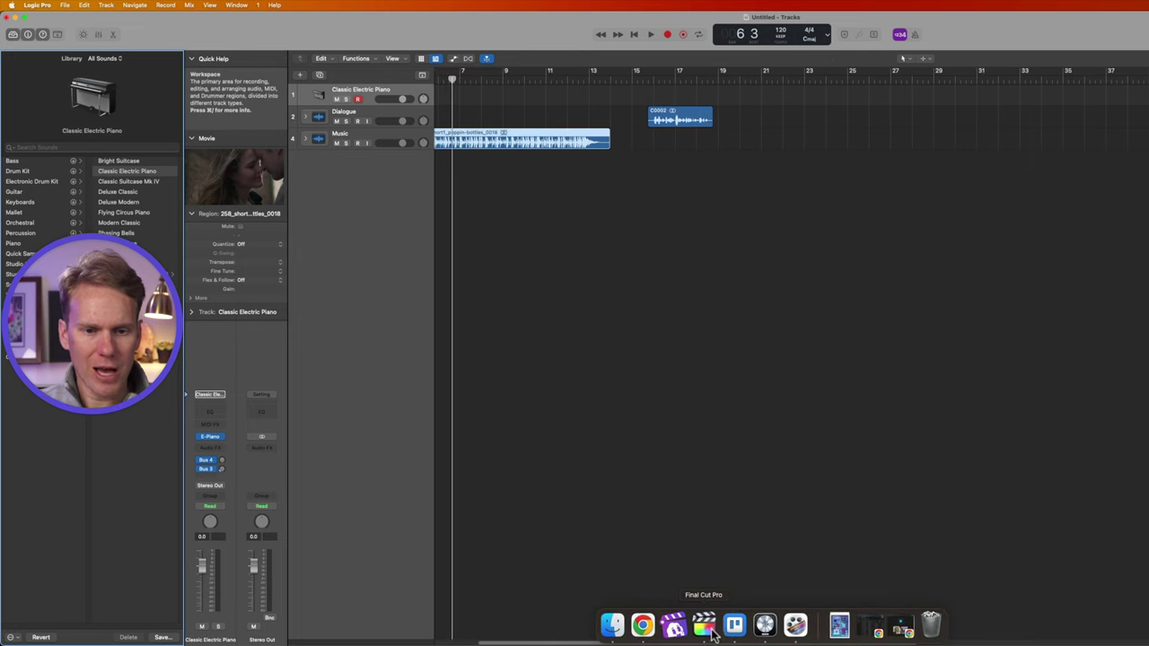
pyautogui.click(709, 628)
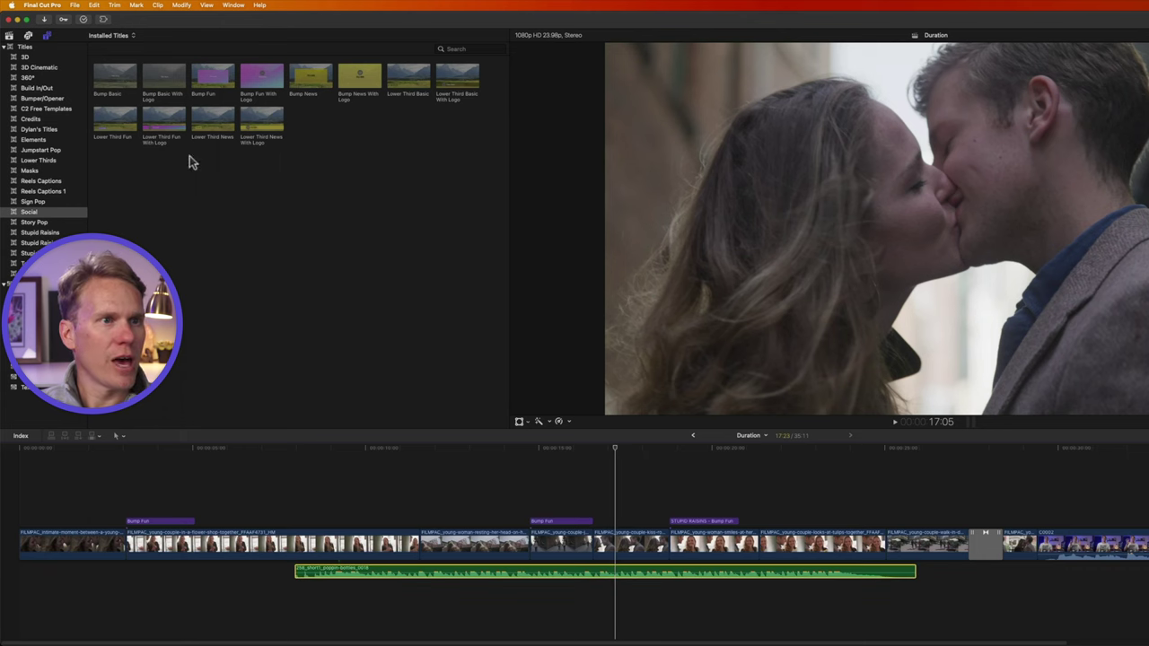
# Import LP 2 FCP.fcpxml as a new event and drag the LP 2 FCP project into the timeline
pyautogui.click(74, 5)
pyautogui.moveTo(131, 149)
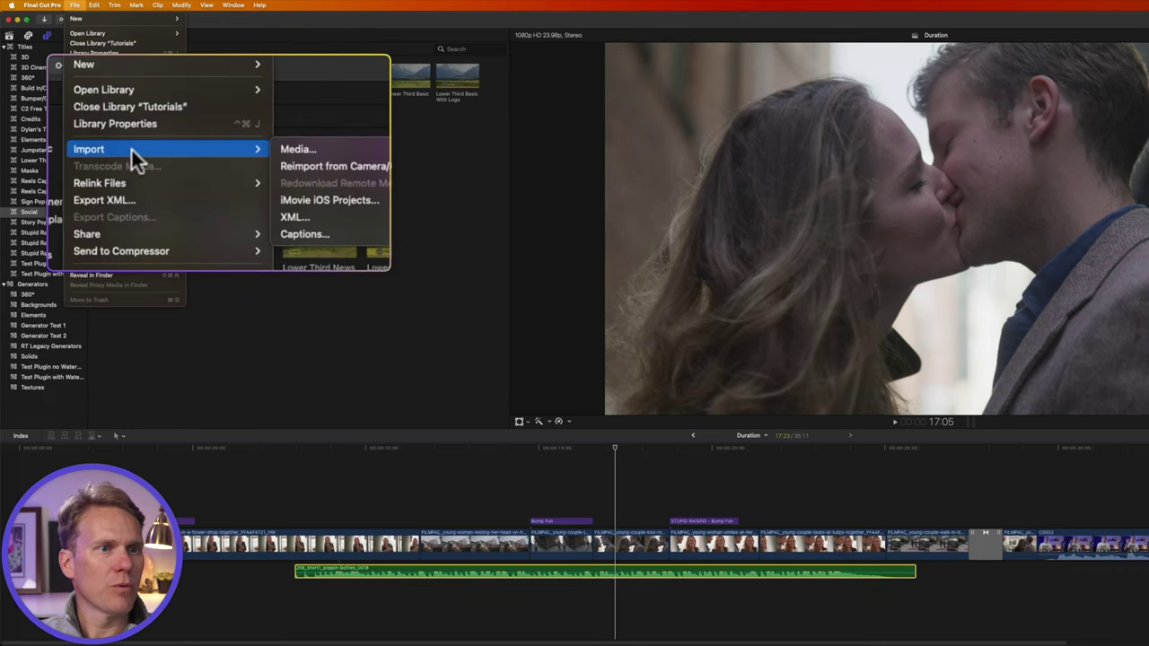
pyautogui.click(335, 215)
pyautogui.click(613, 186)
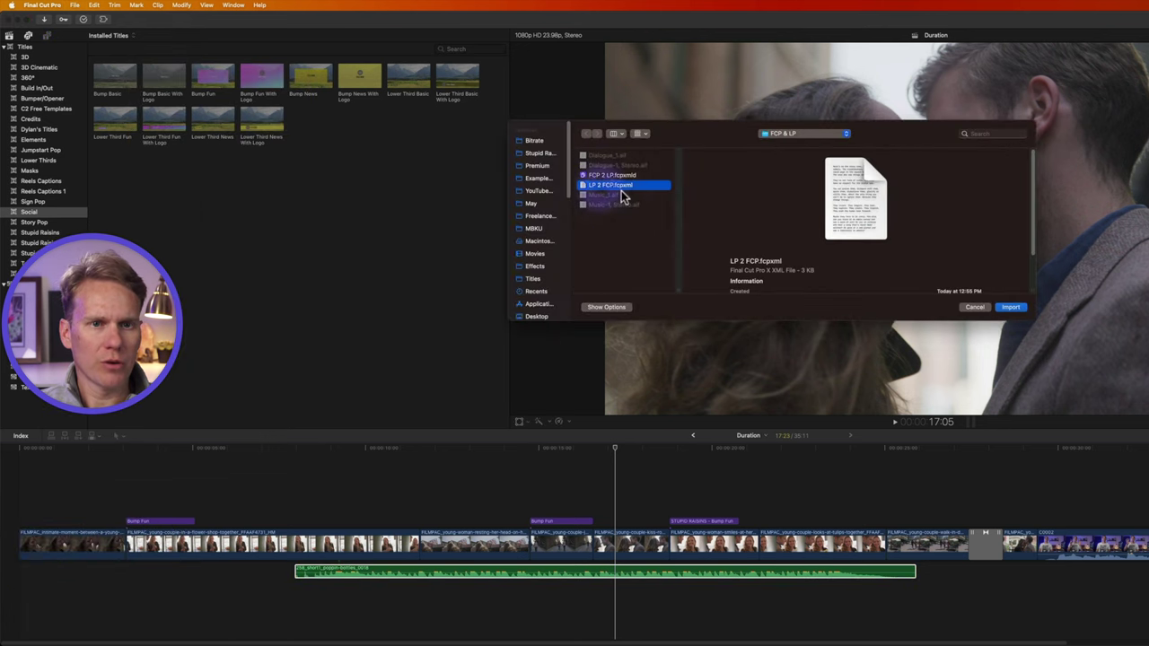
pyautogui.click(1010, 307)
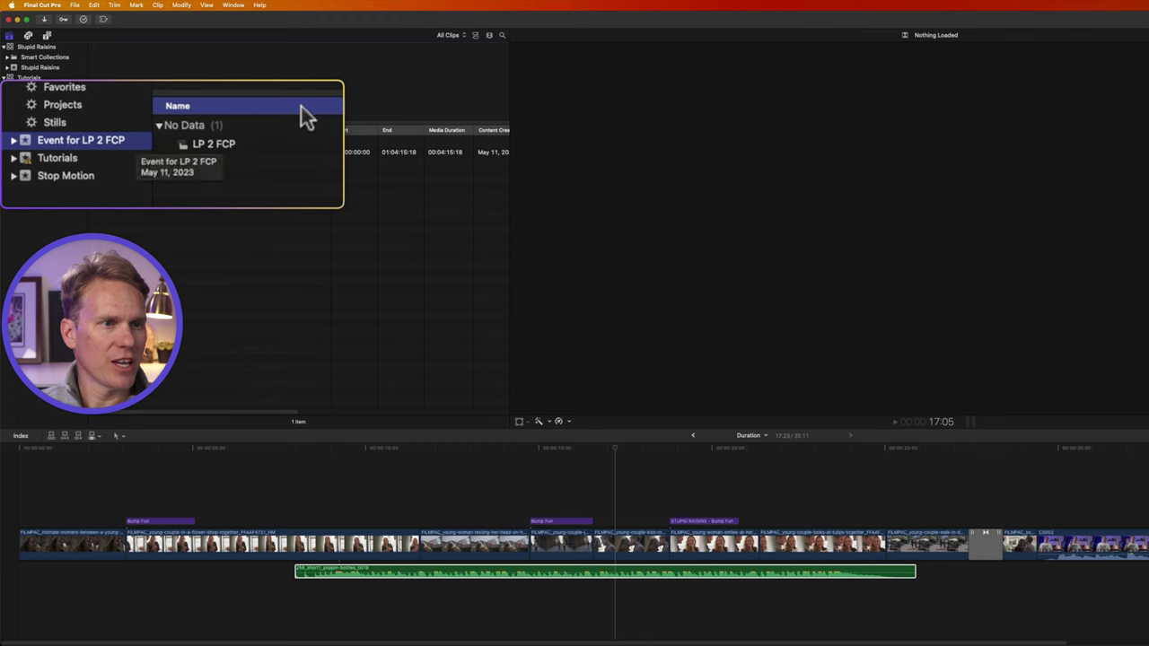
pyautogui.click(302, 148)
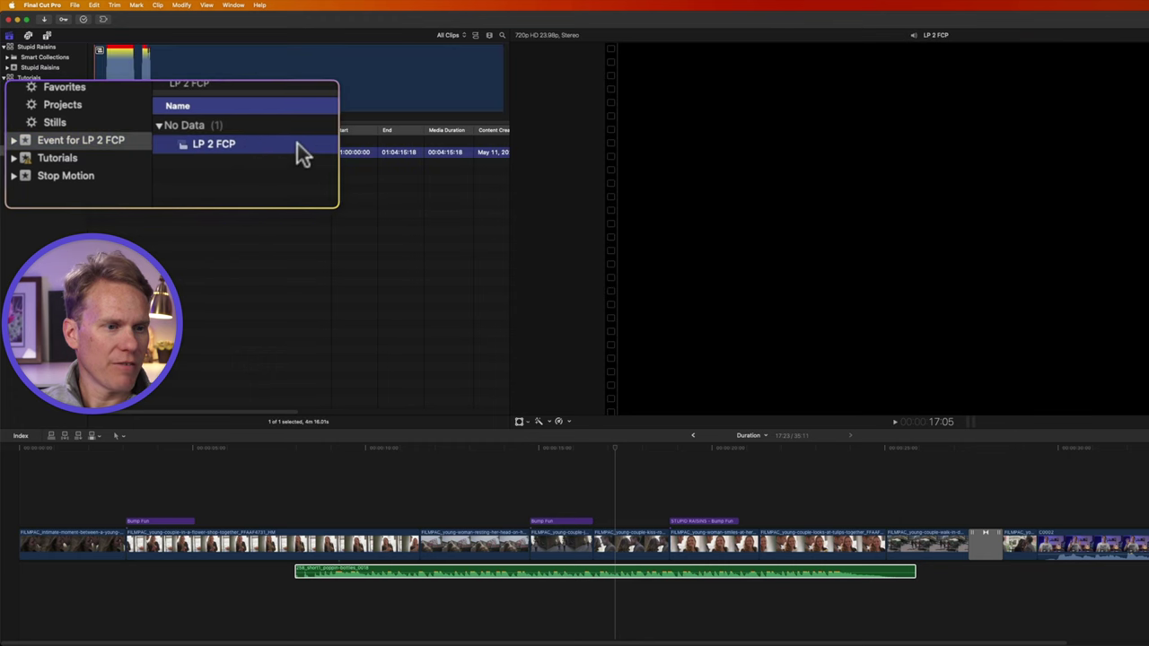
pyautogui.moveTo(303, 151); pyautogui.dragTo(40, 573)
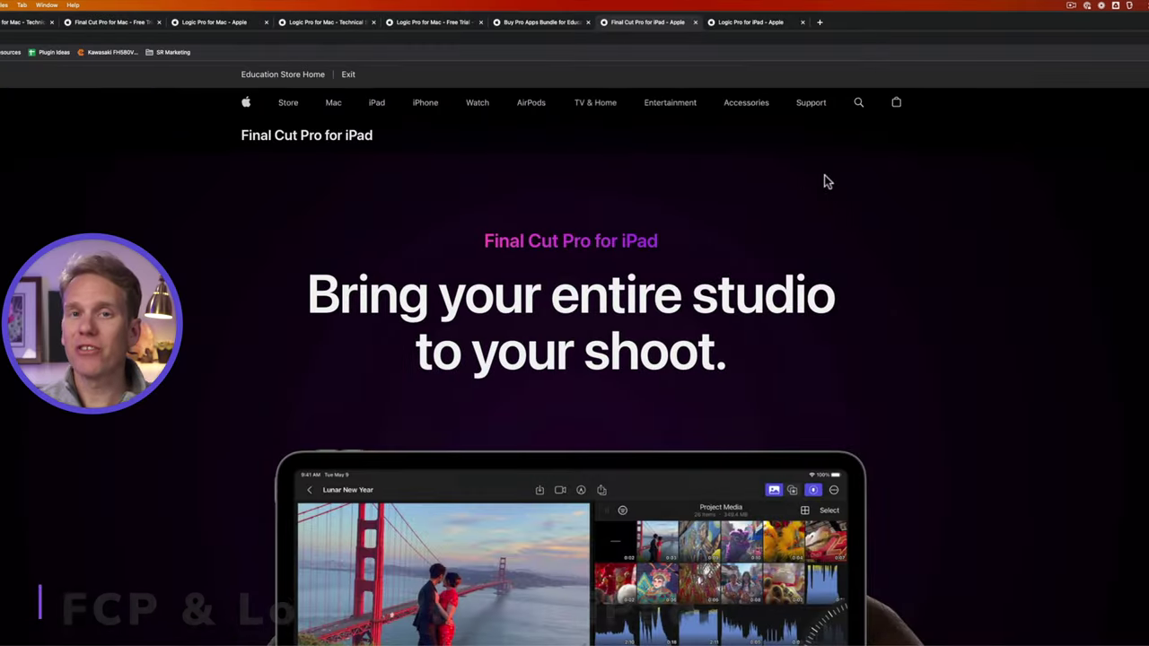
# Scroll down through the Final Cut Pro for iPad page
pyautogui.scroll(-2, 870, 282)
pyautogui.scroll(-5, 940, 285)
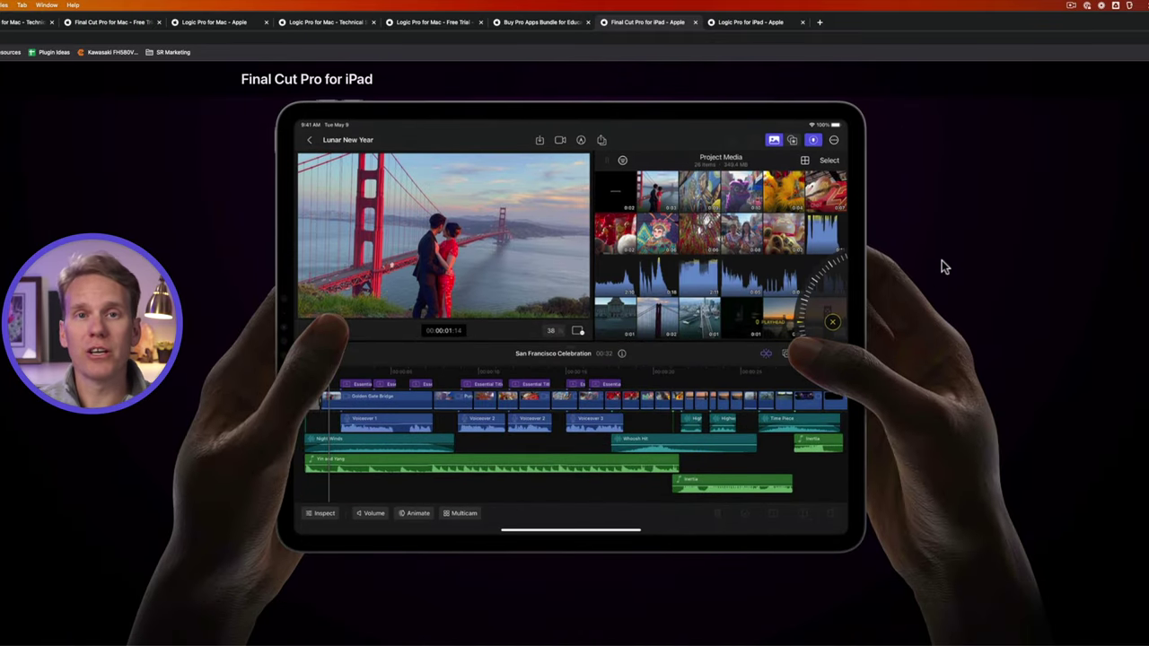
pyautogui.scroll(-1, 942, 261)
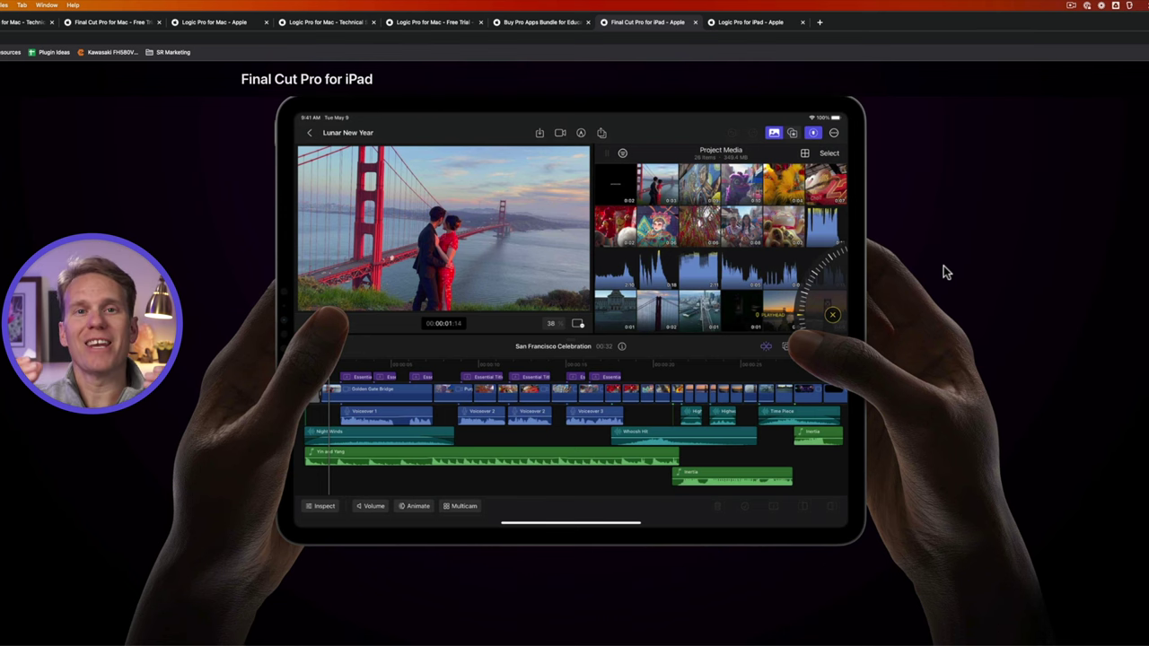
pyautogui.scroll(-5, 901, 233)
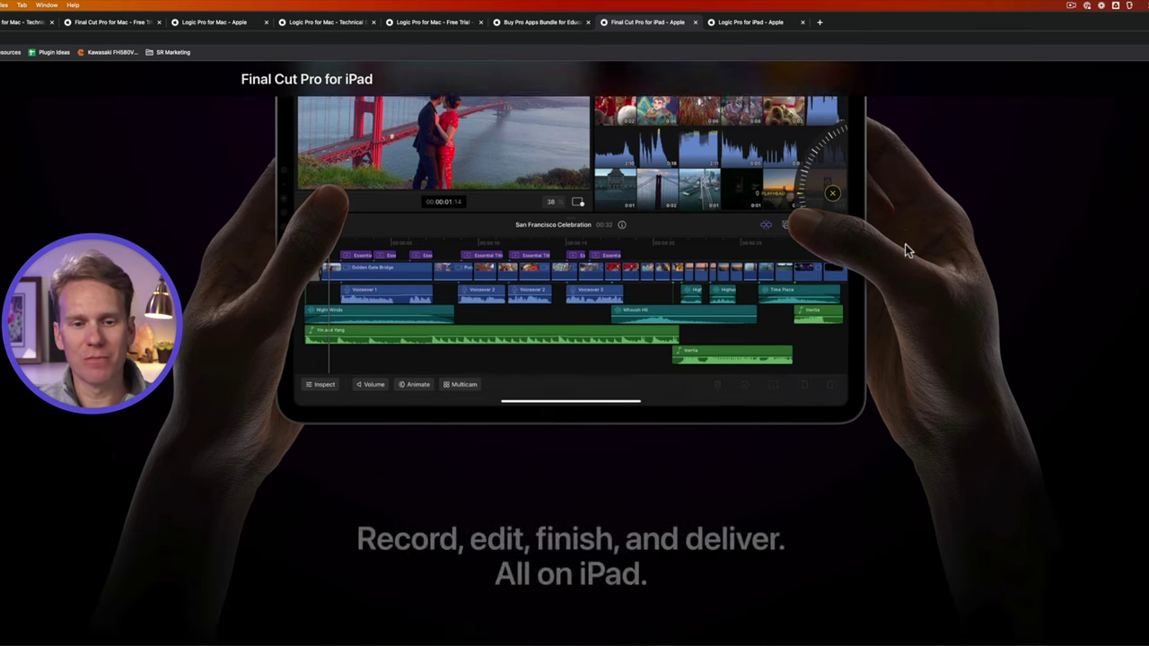
# Browse the Logic Pro for iPad page's music features, then go back to the Final Cut Pro page
pyautogui.hotkey('ctrl', 'Tab')
pyautogui.scroll(-4, 888, 202)
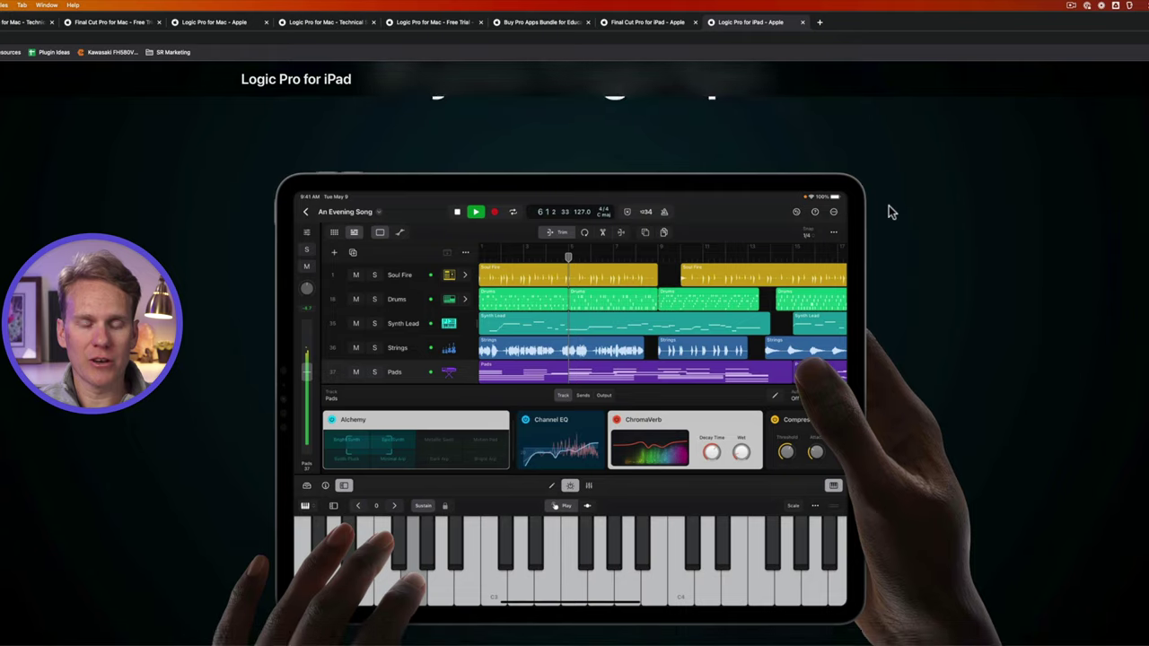
pyautogui.scroll(-4, 889, 208)
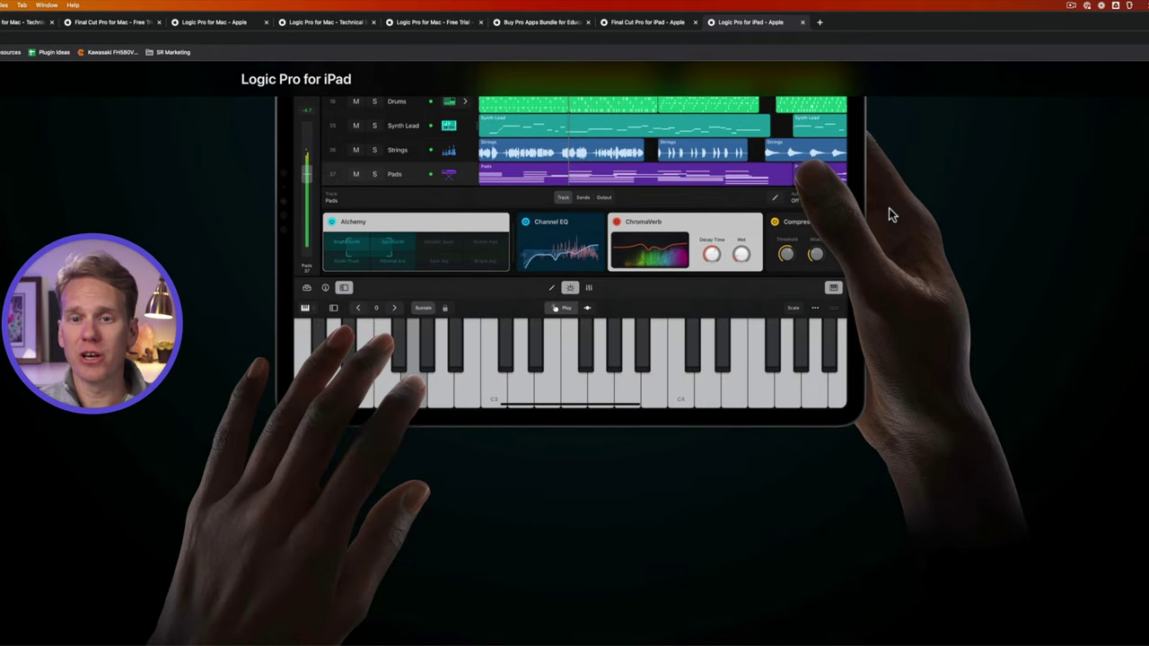
pyautogui.scroll(-4, 889, 209)
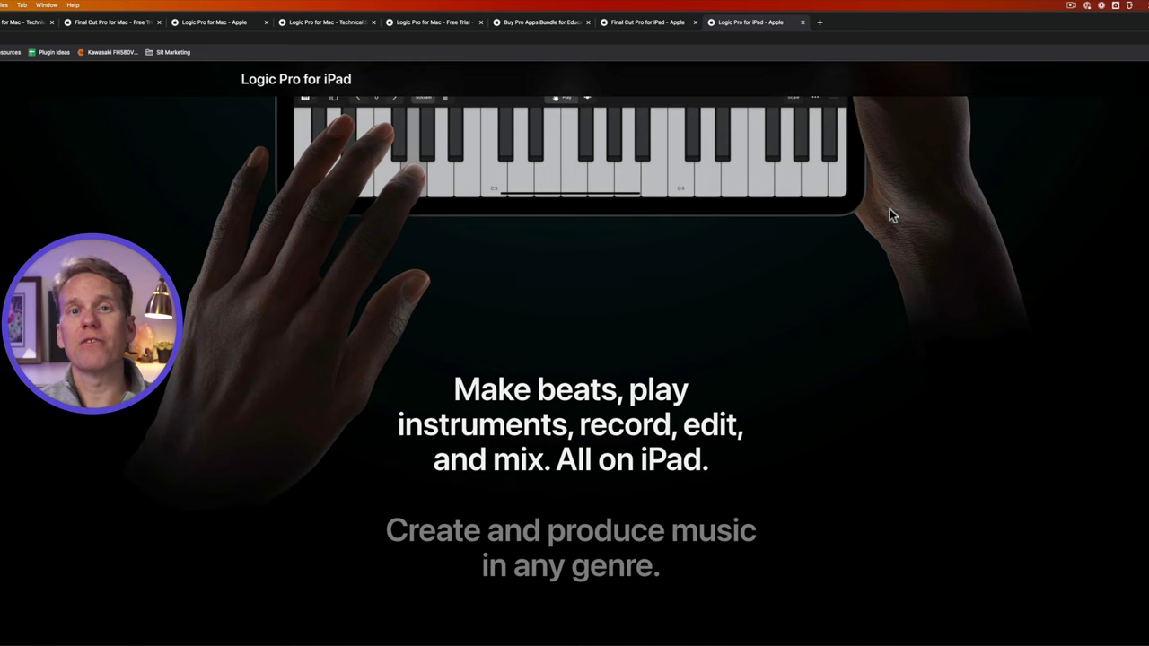
pyautogui.scroll(-1, 892, 213)
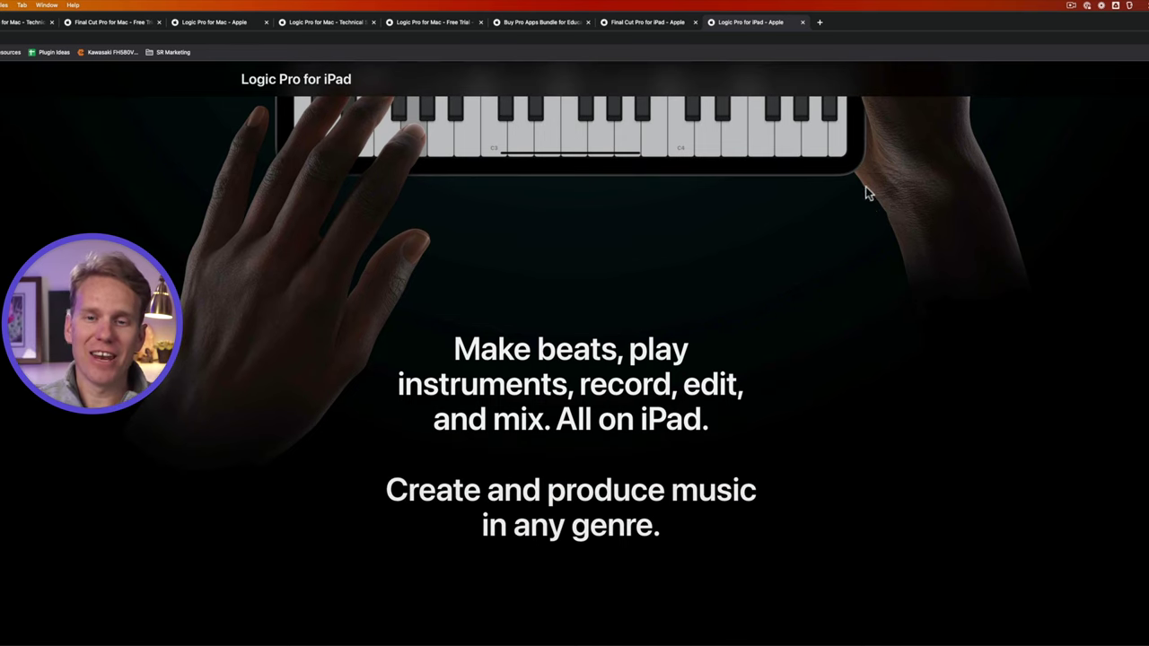
pyautogui.scroll(-2, 867, 217)
pyautogui.scroll(1, 866, 214)
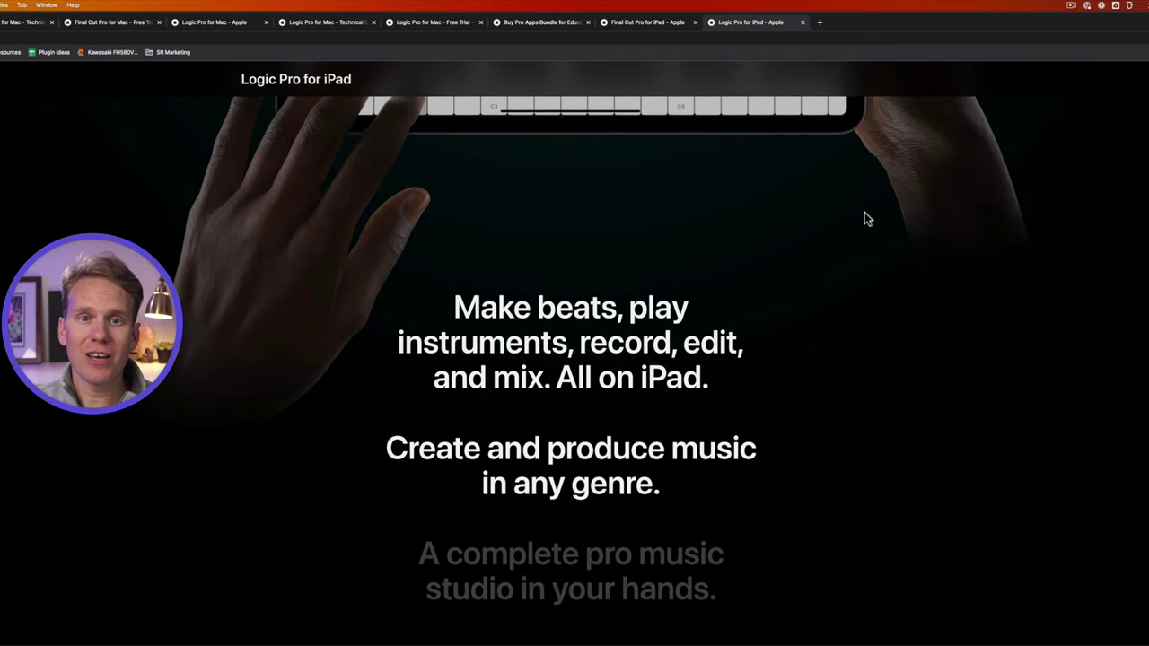
pyautogui.click(630, 26)
# Scroll to the gallery showing Editing surface, Live Drawing, HDR and iMovie import
pyautogui.scroll(-5, 752, 272)
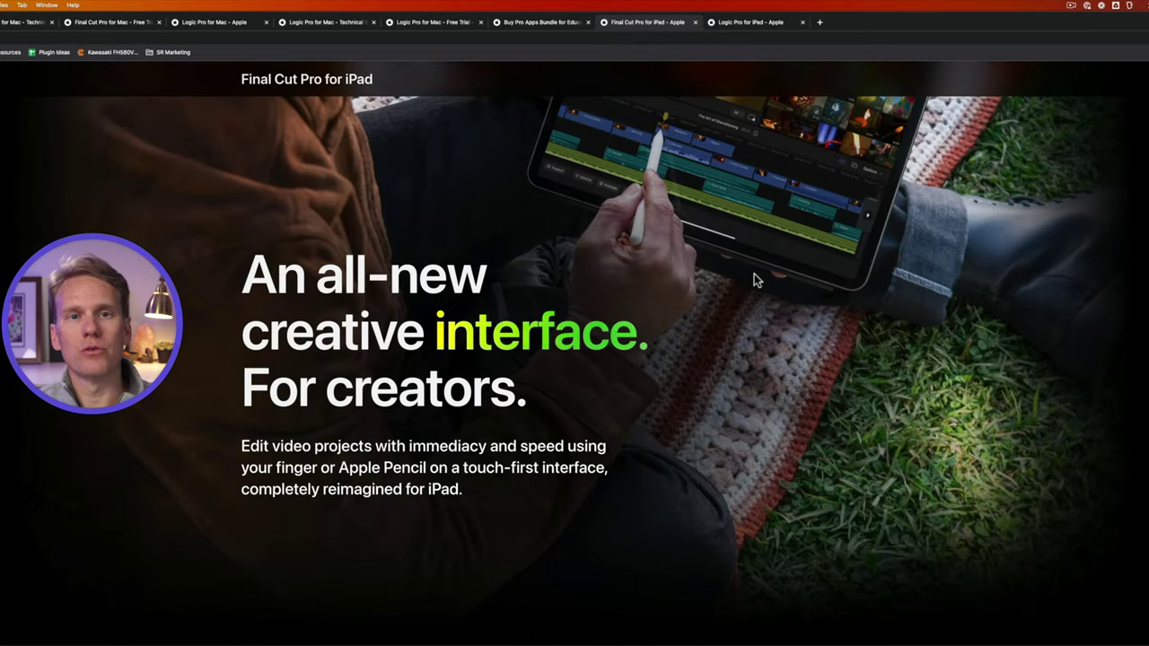
pyautogui.scroll(-10, 754, 274)
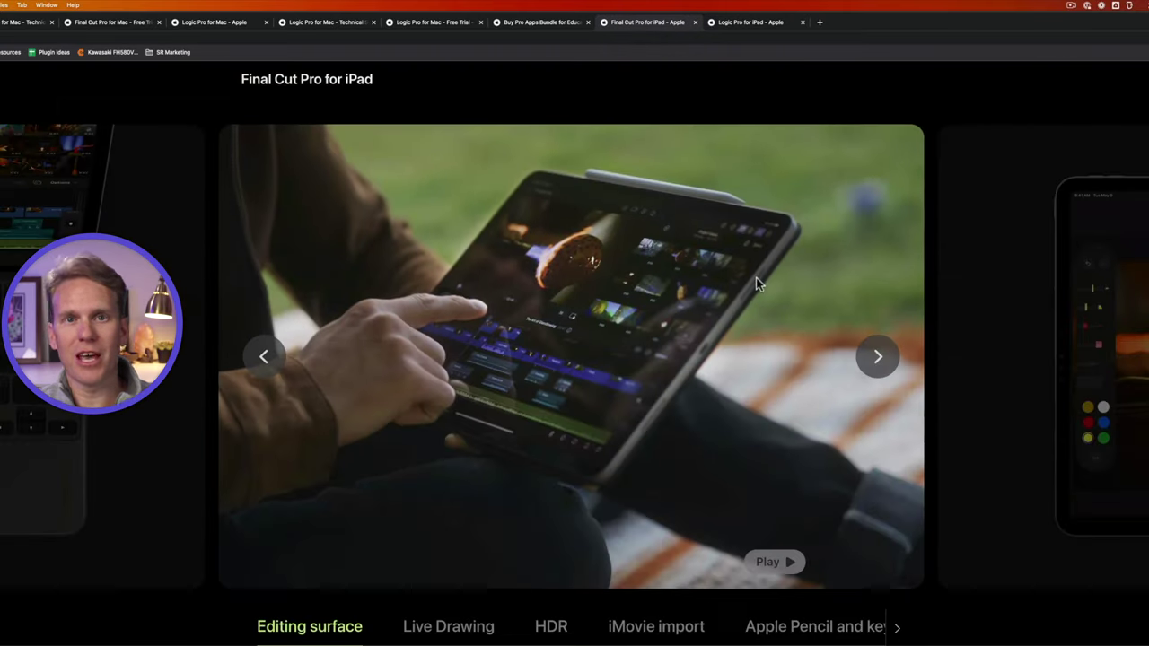